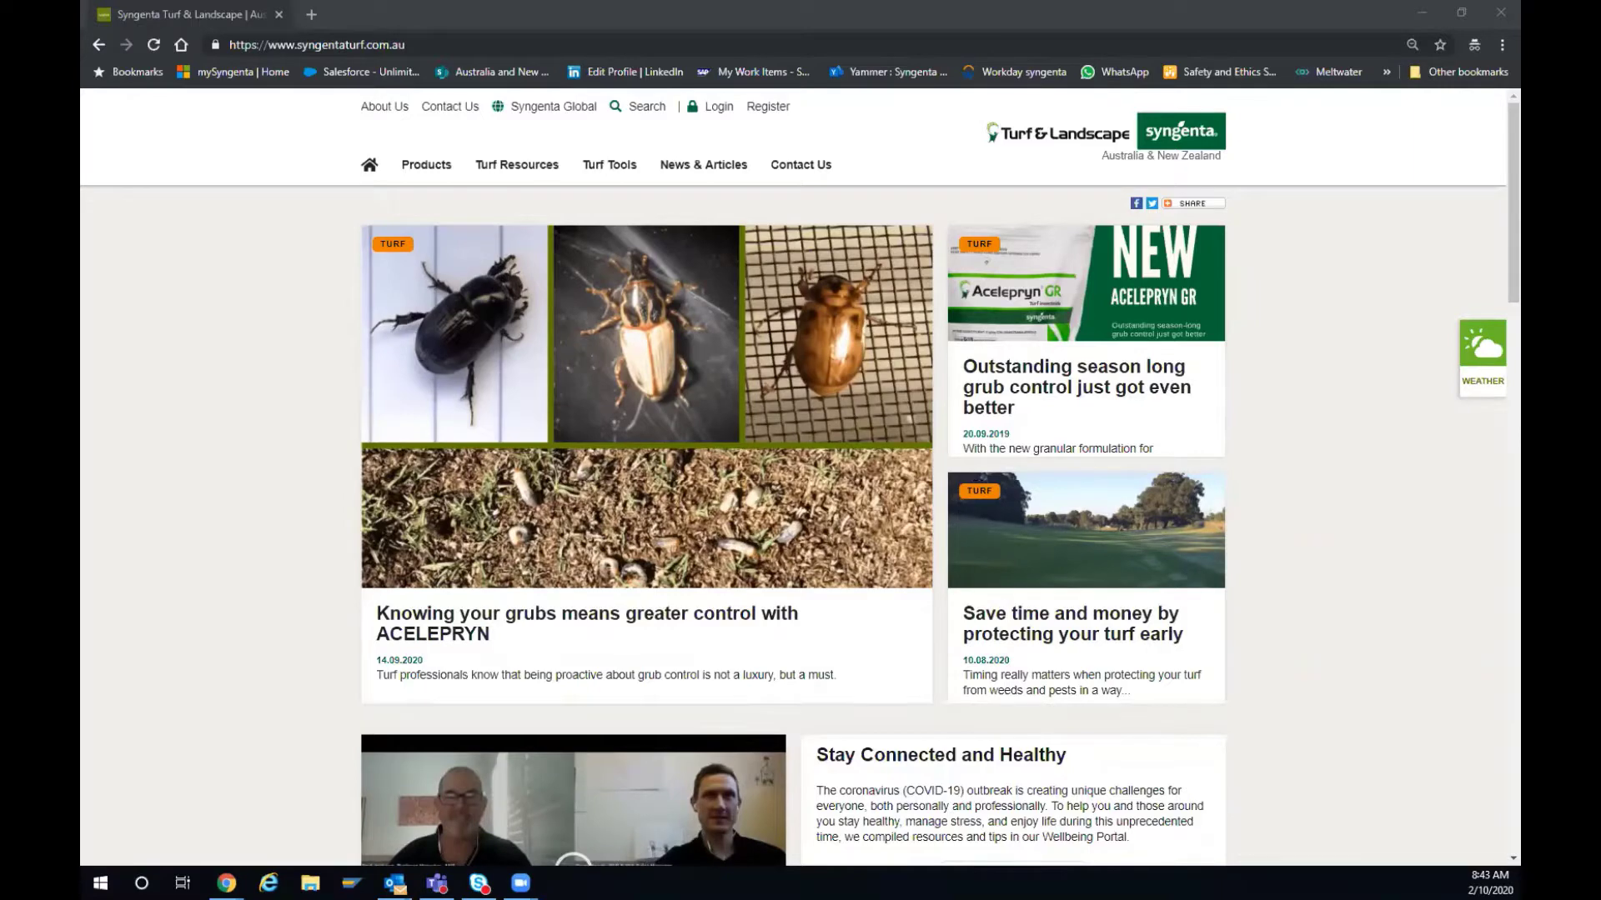
- Open the registration form, choose the title Mrs. and enter the first and last name
{"action": "left_click", "coordinate": [767, 108]}
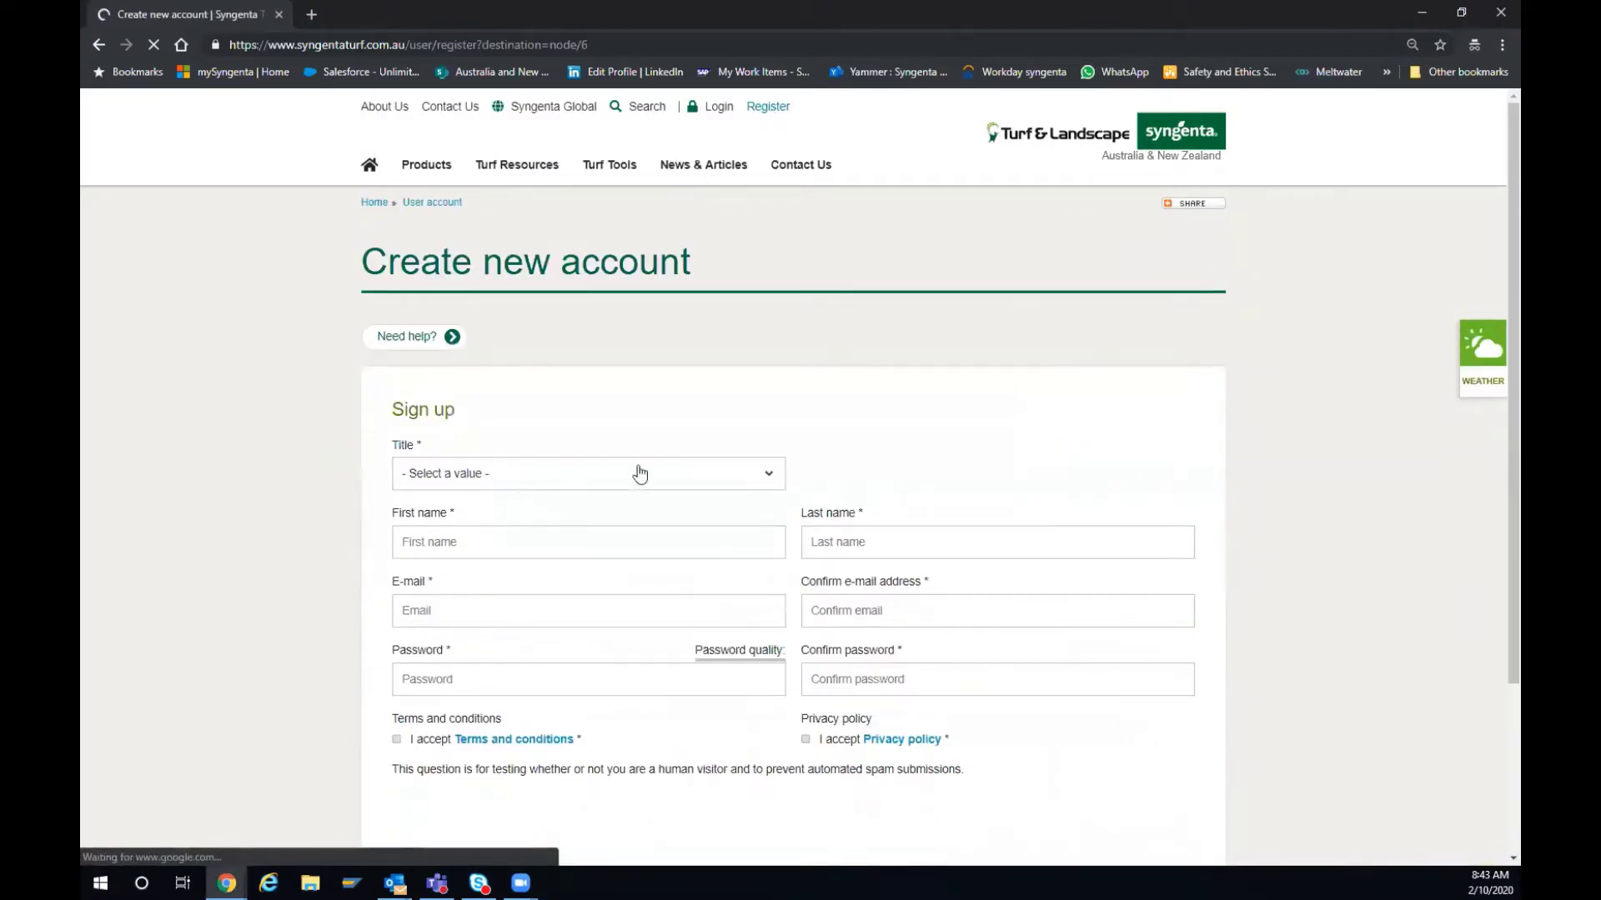
{"action": "left_click", "coordinate": [768, 478]}
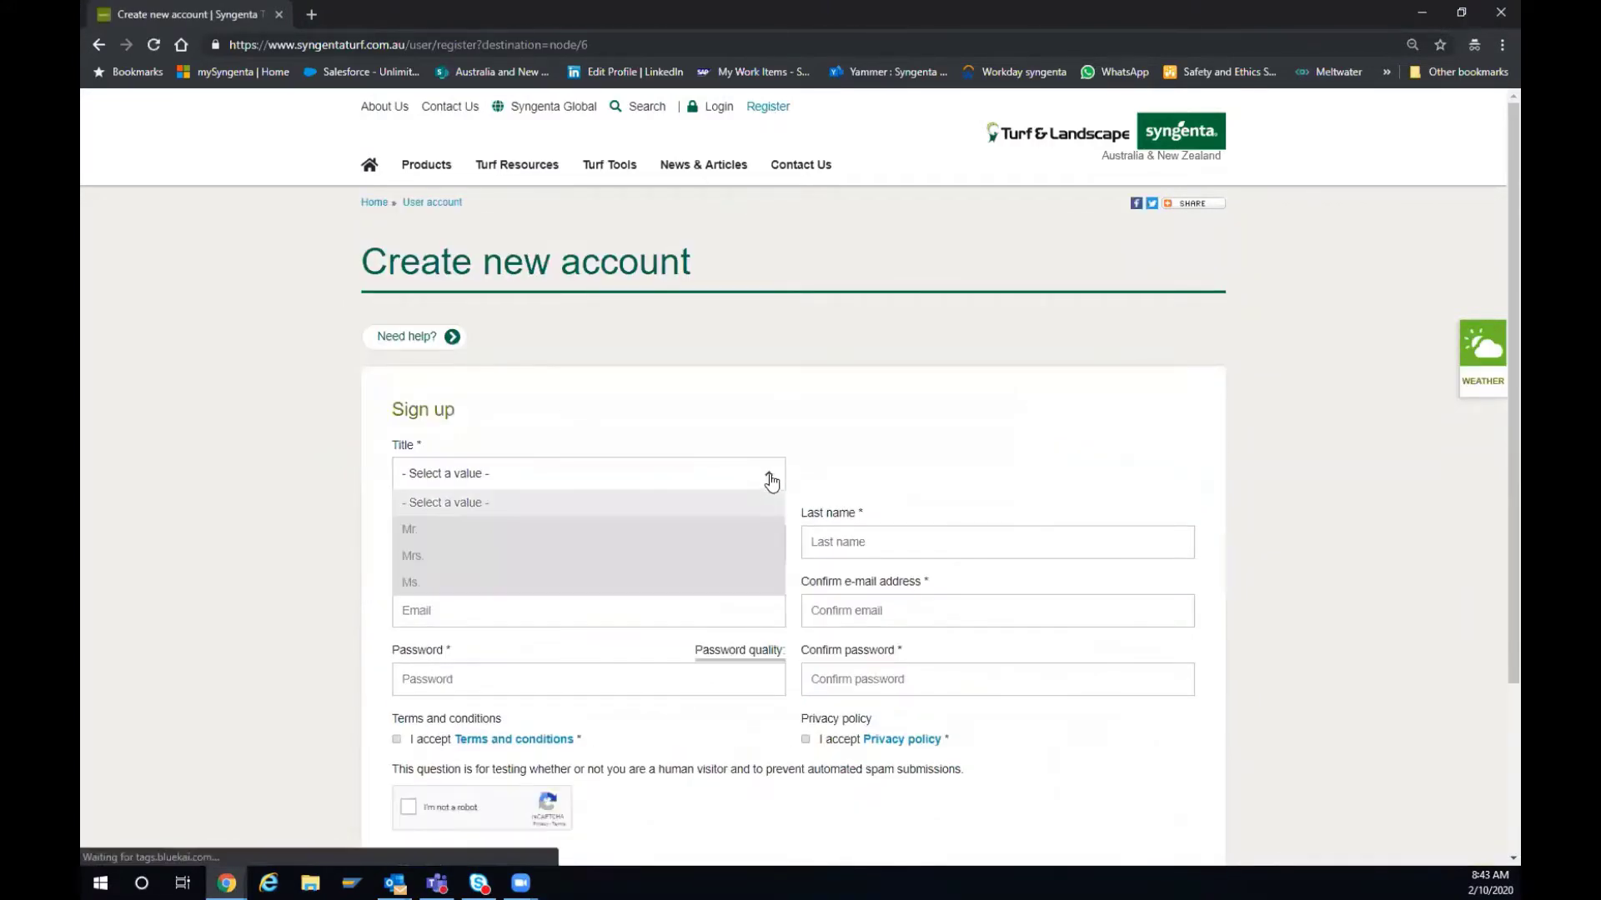
{"action": "left_click", "coordinate": [588, 556]}
{"action": "left_click", "coordinate": [537, 550]}
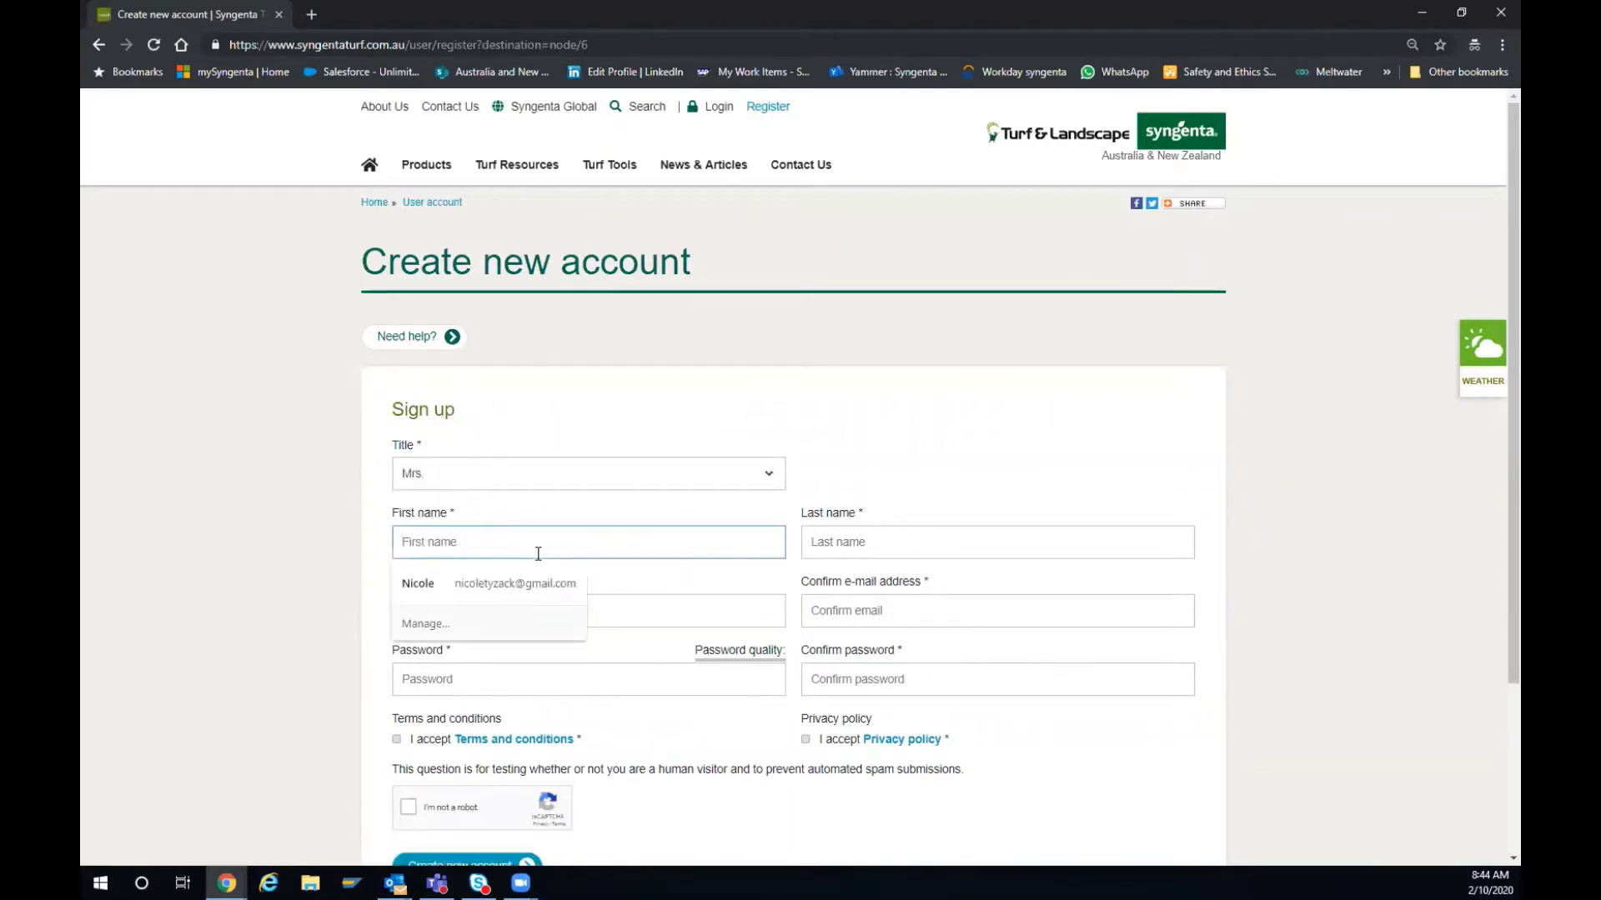
{"action": "type", "text": "Test"}
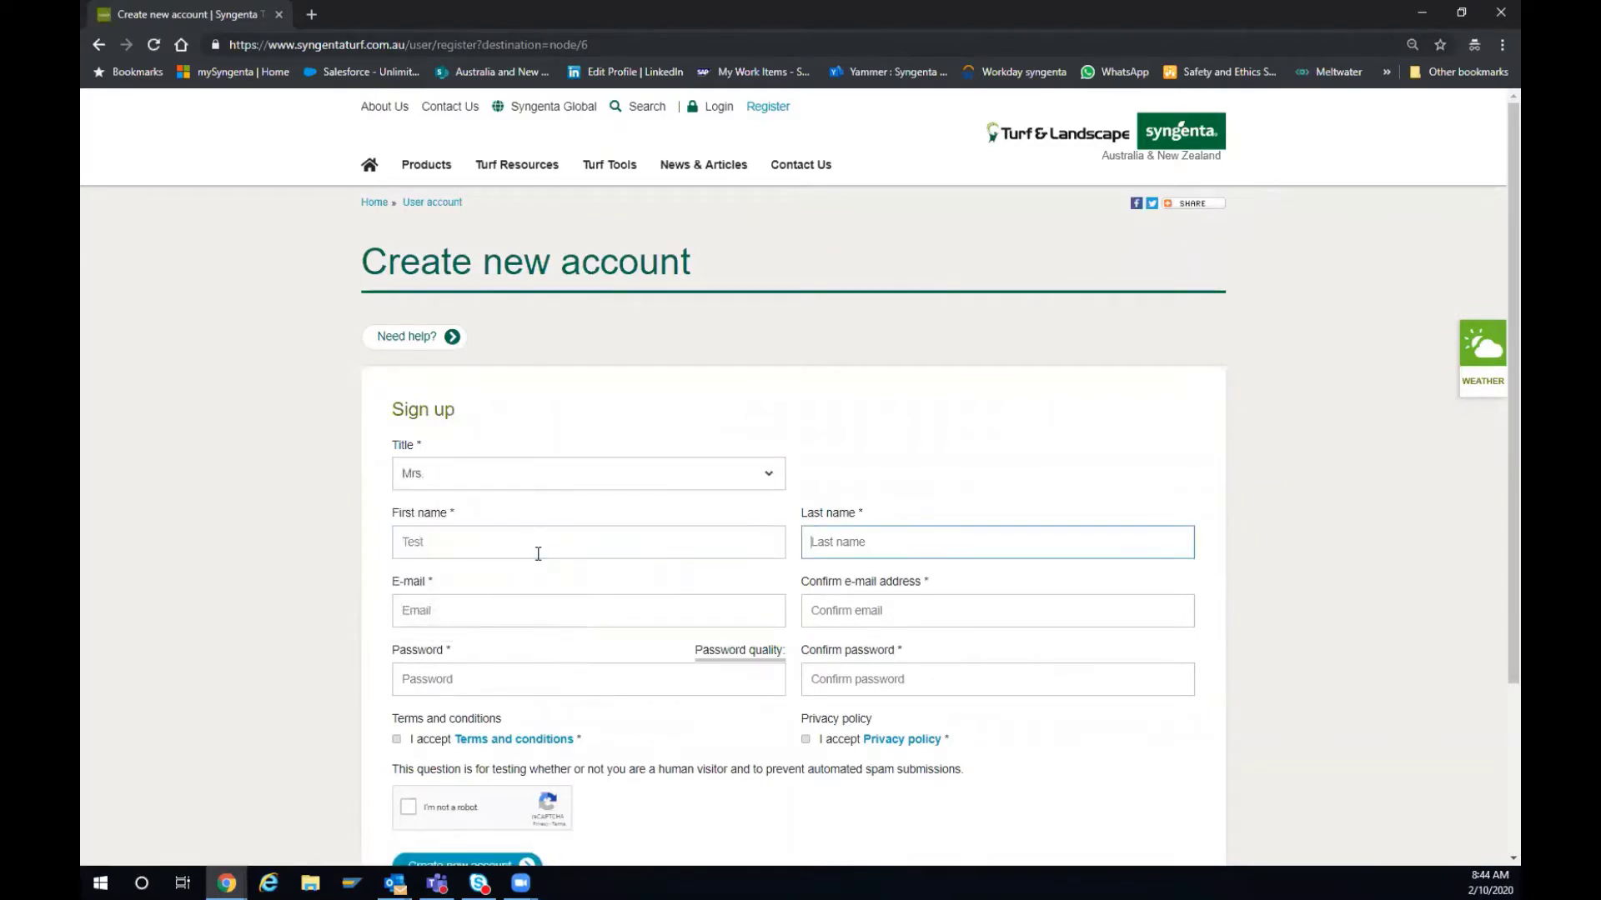
{"action": "key", "text": "Tab"}
{"action": "type", "text": "Dem"}
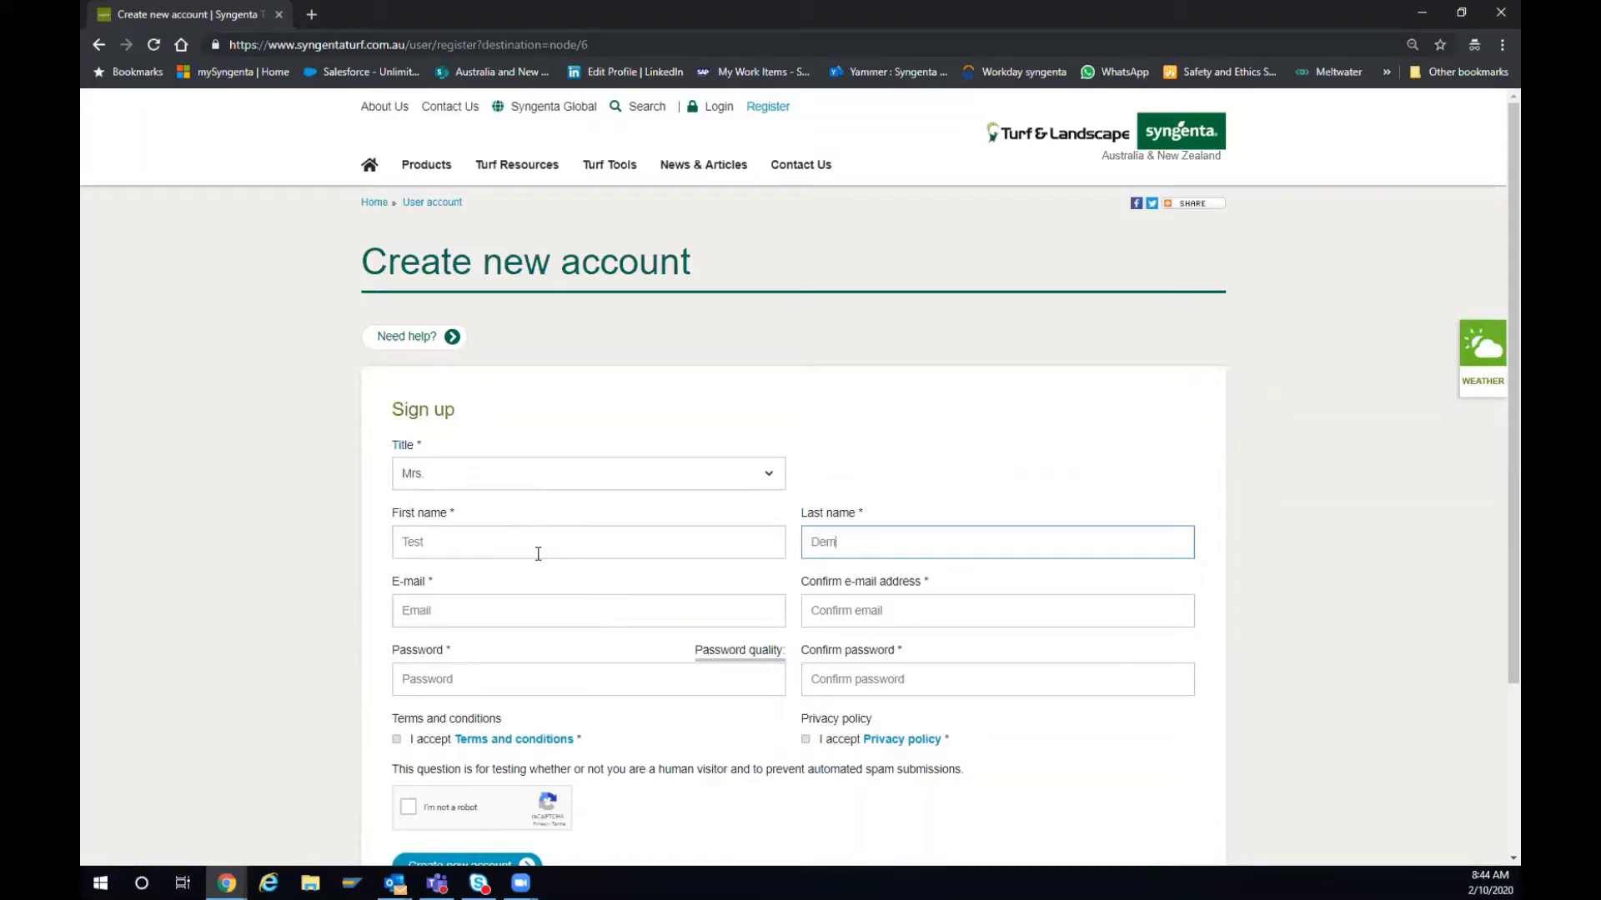
{"action": "type", "text": "o Account"}
- Paste the e-mail address into both the E-mail and Confirm e-mail fields
{"action": "left_click", "coordinate": [450, 608]}
{"action": "key", "text": "ctrl+v"}
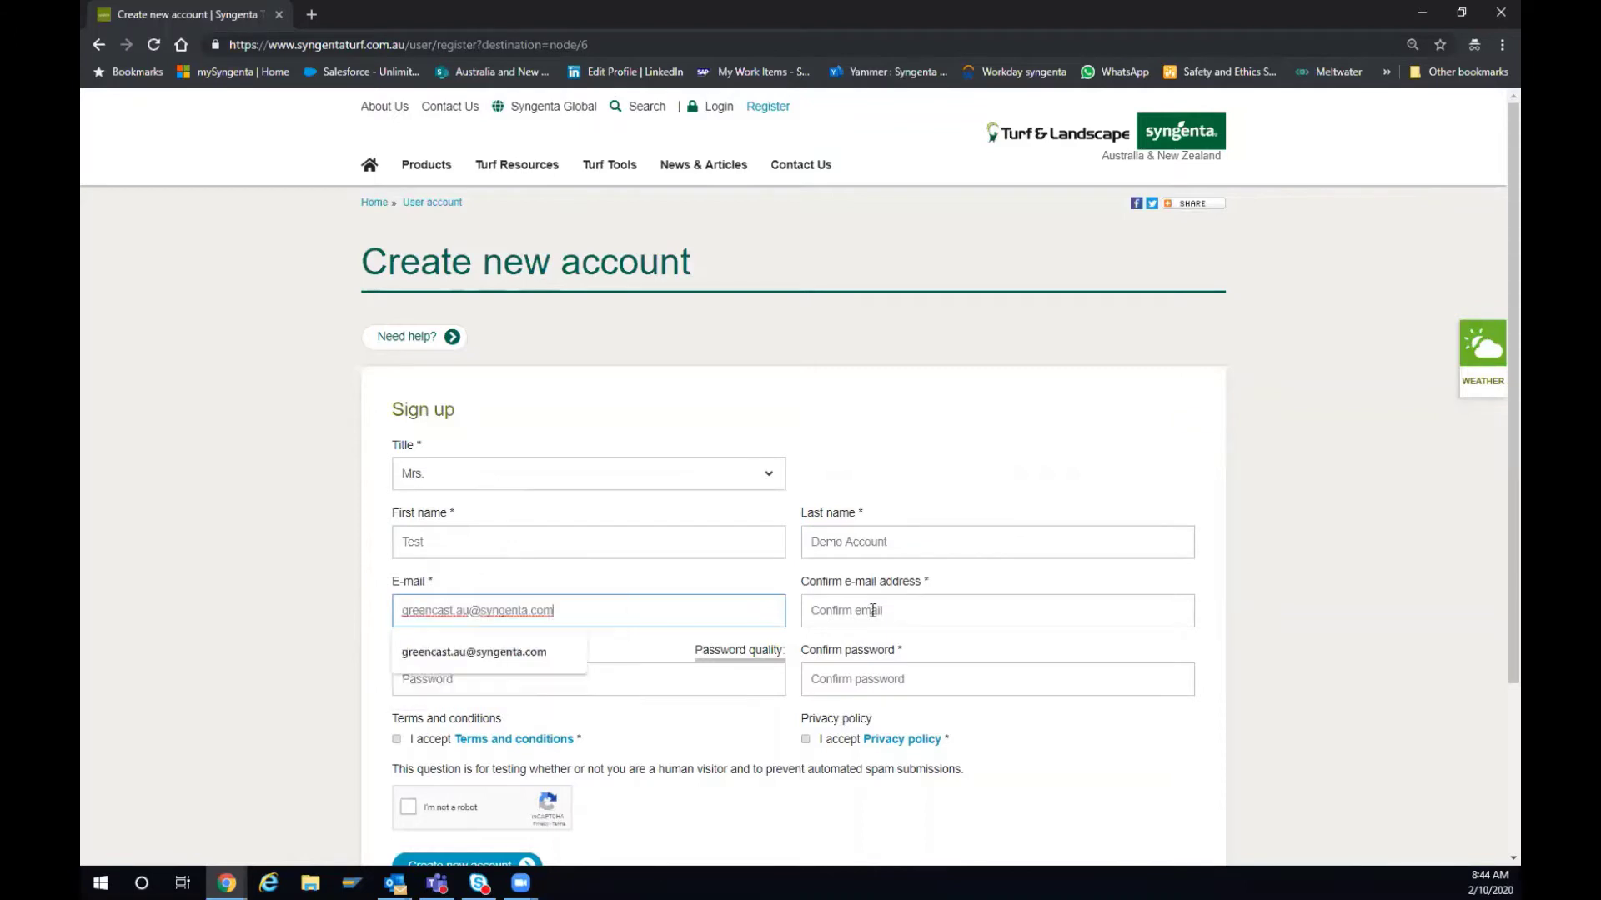
{"action": "left_click", "coordinate": [882, 612]}
{"action": "key", "text": "ctrl+v"}
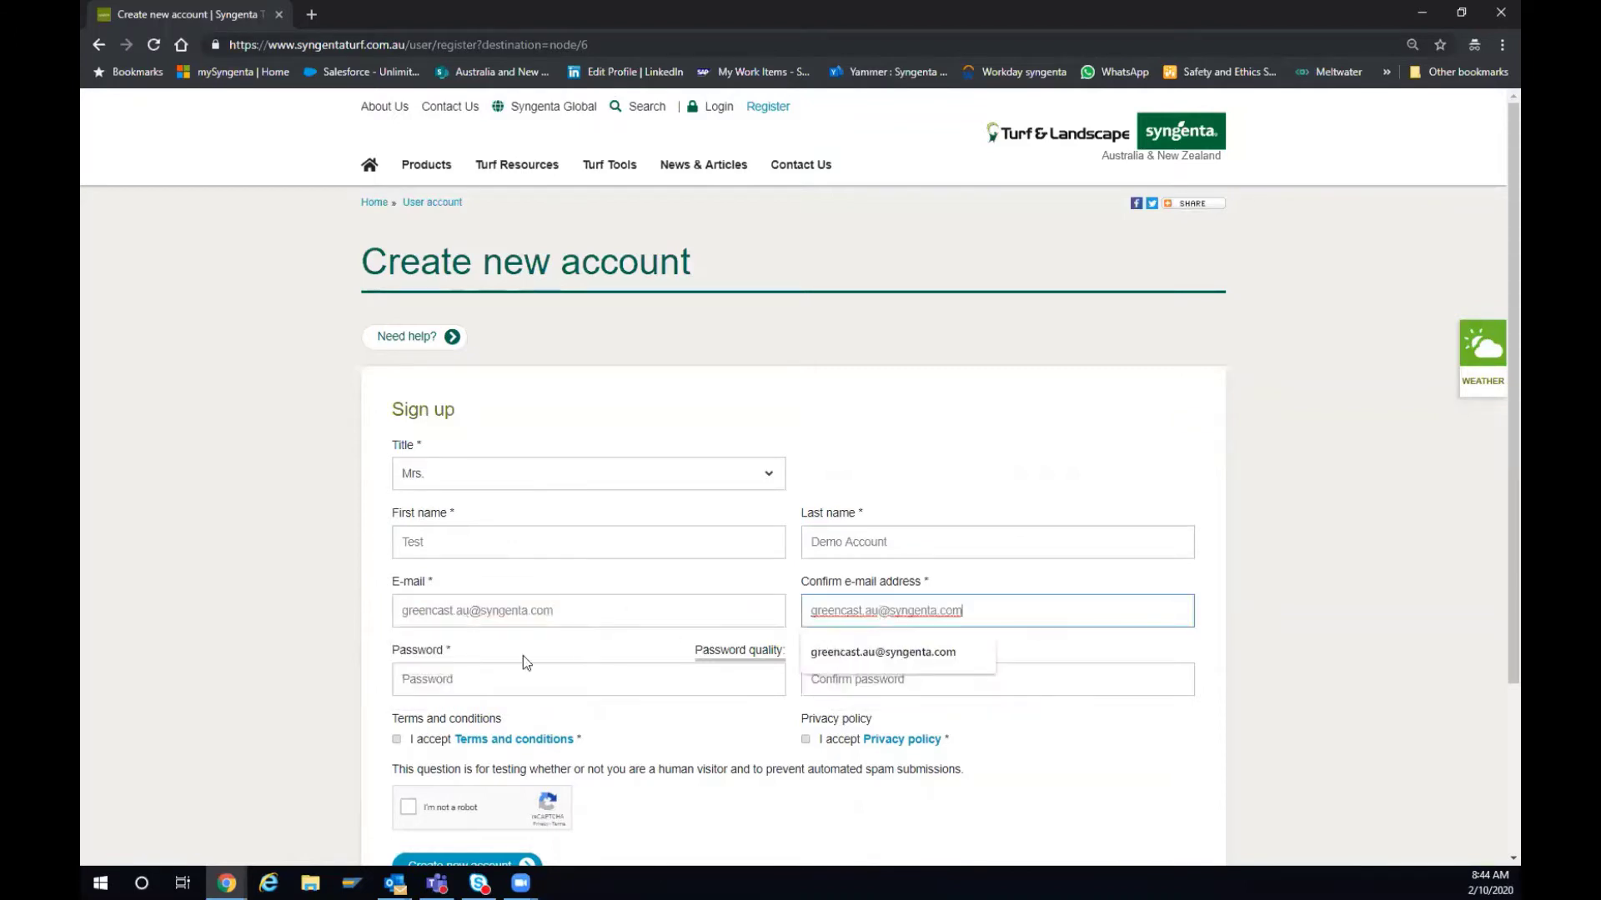
{"action": "left_click", "coordinate": [473, 673]}
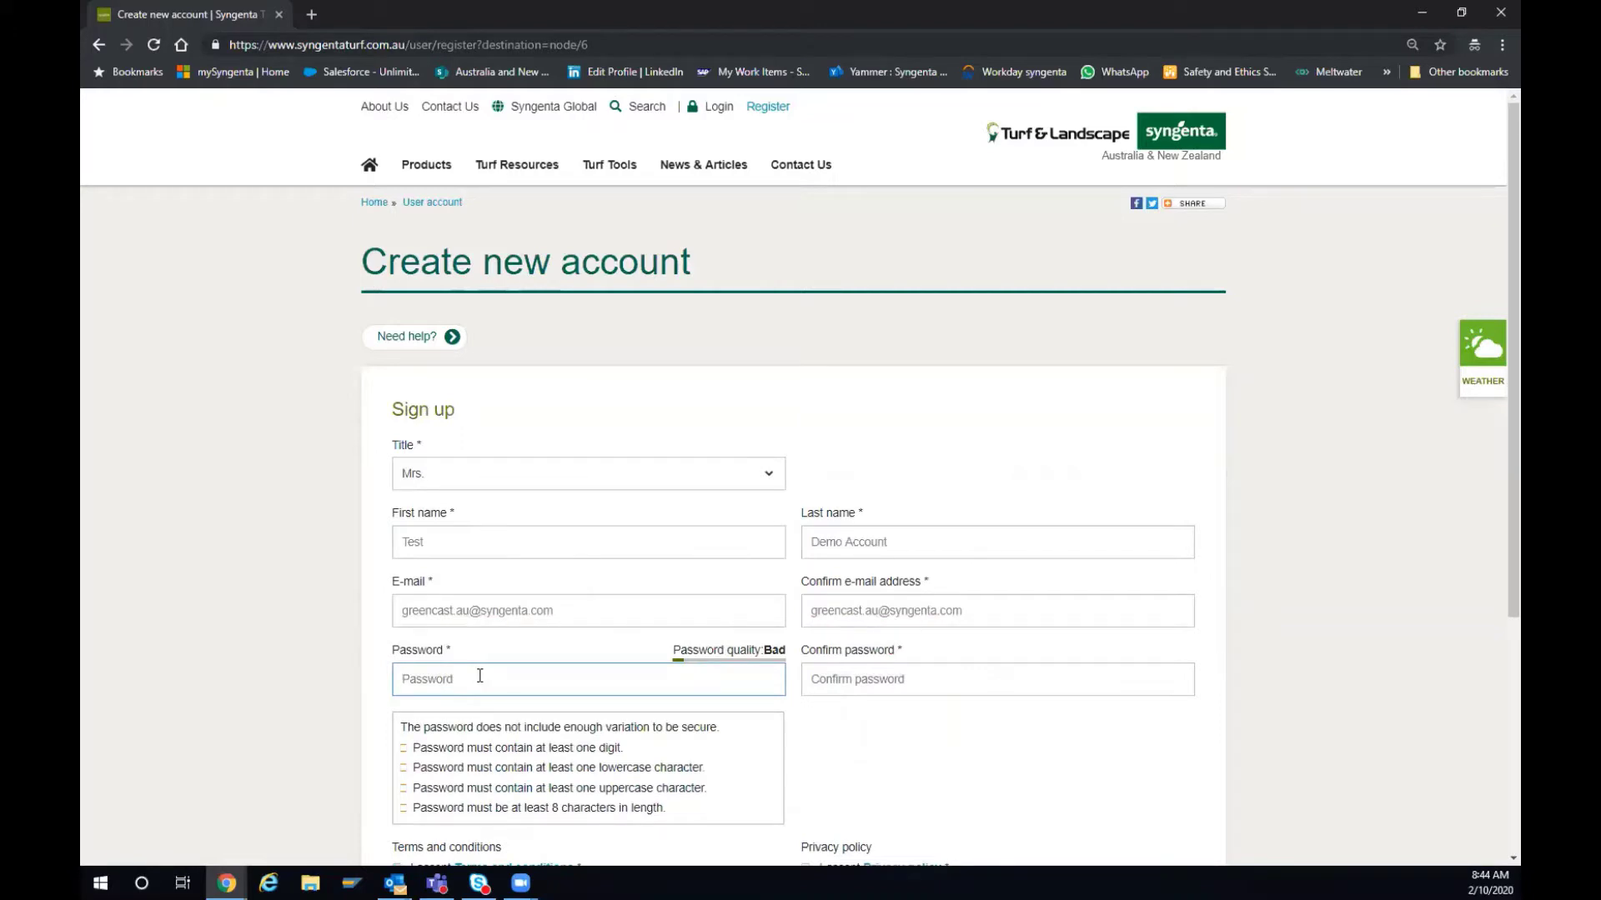
- Enter the account password and repeat it in the confirmation field
{"action": "type", "text": "Test"}
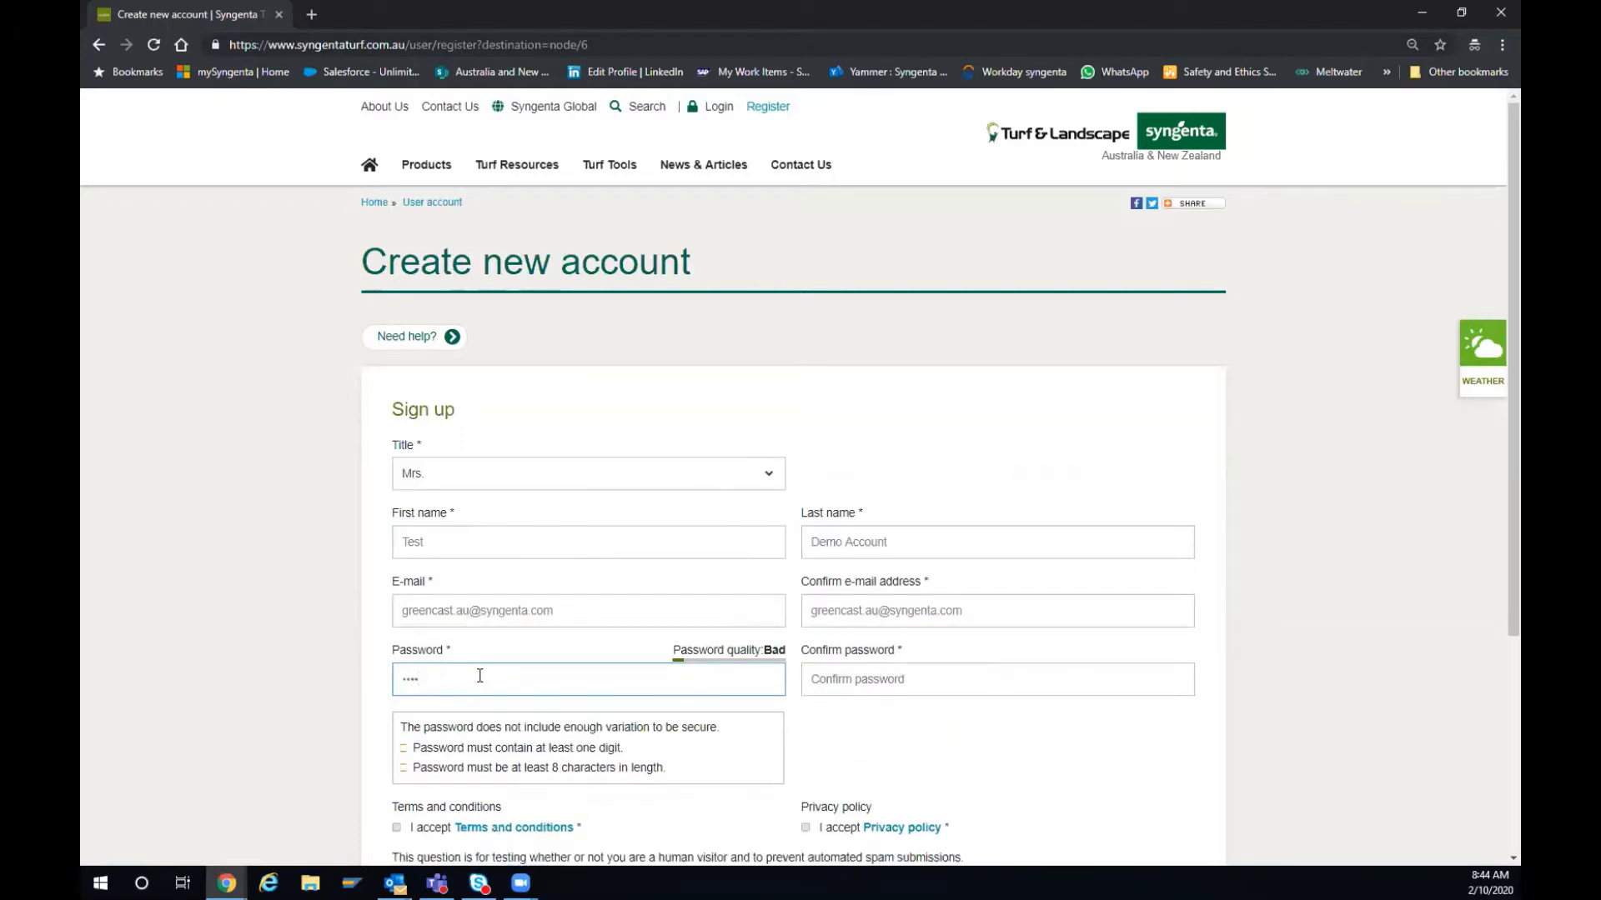
{"action": "type", "text": "Demo123"}
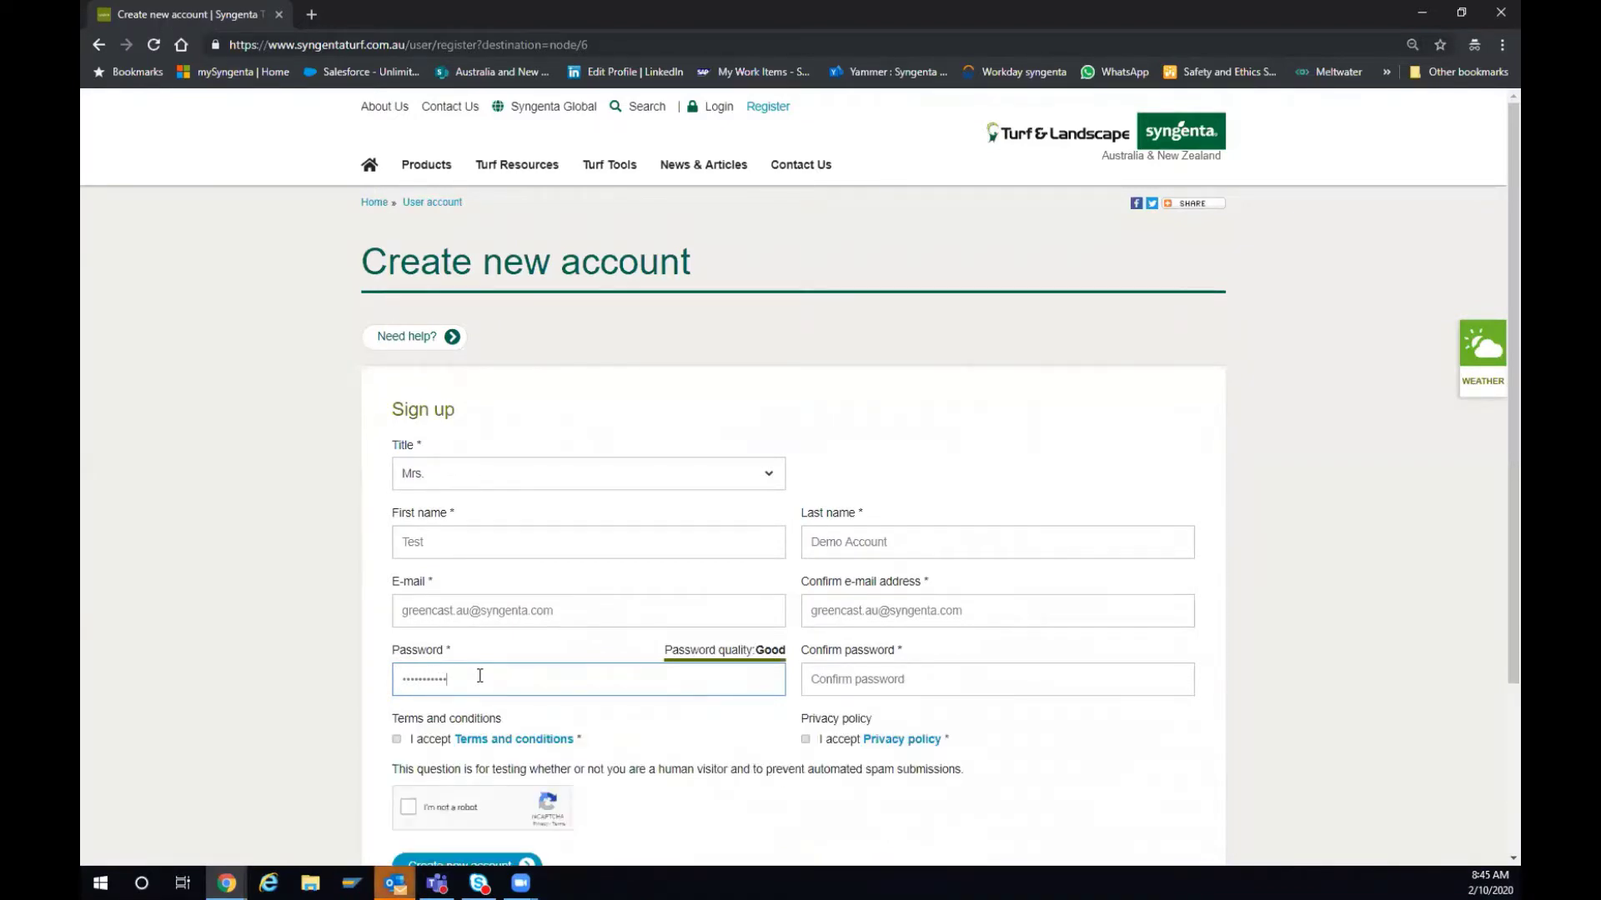
{"action": "left_click", "coordinate": [826, 671]}
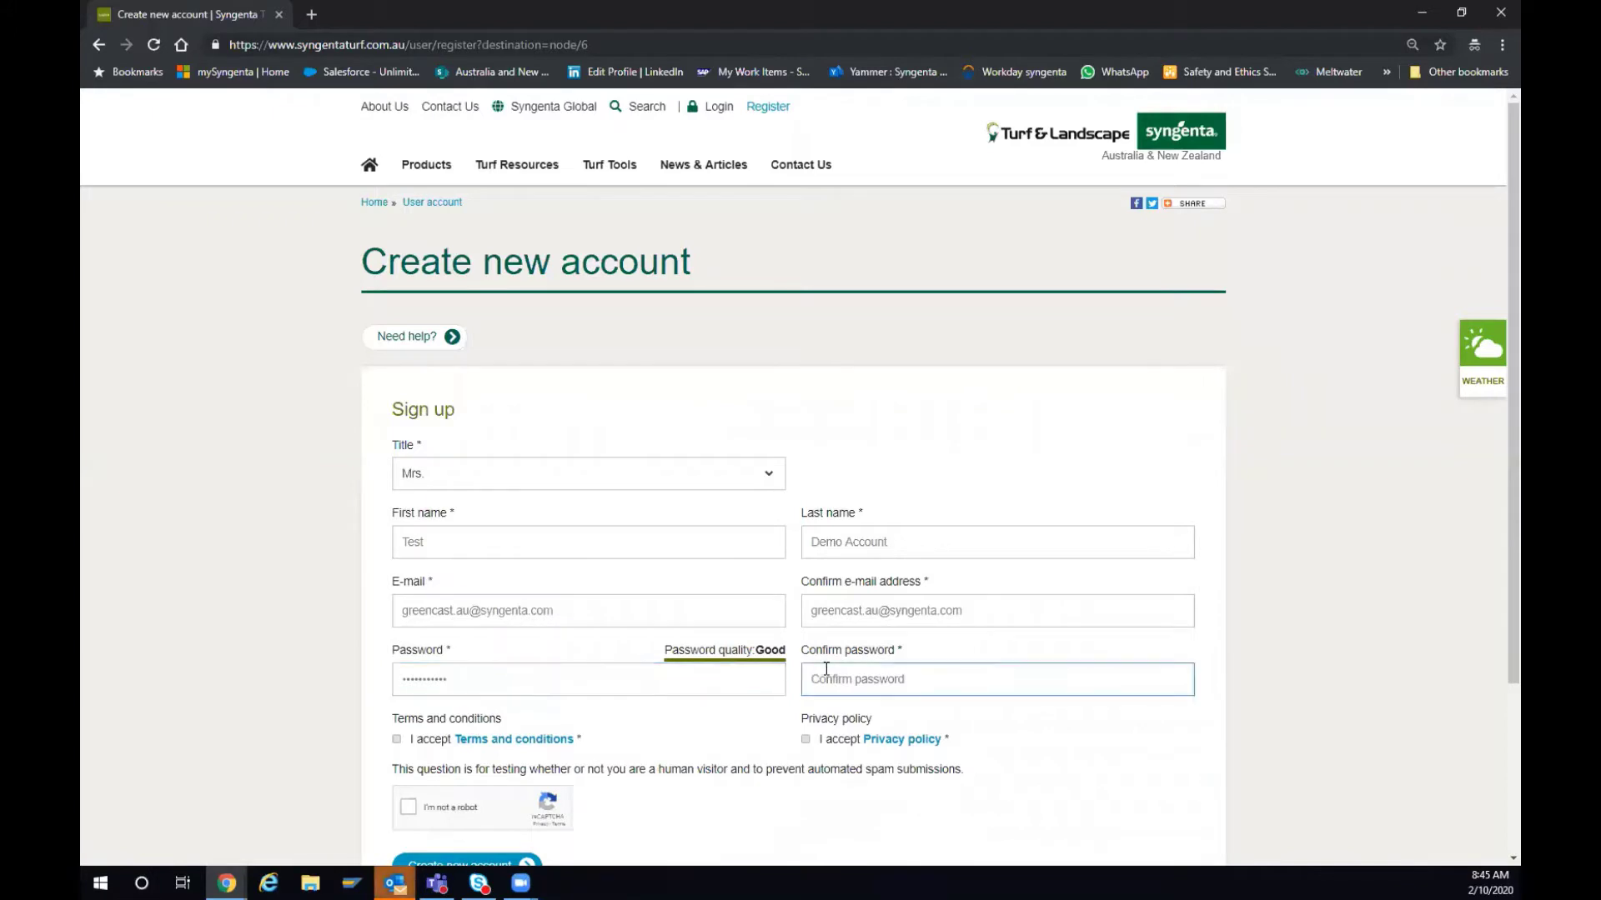
{"action": "type", "text": "••••"}
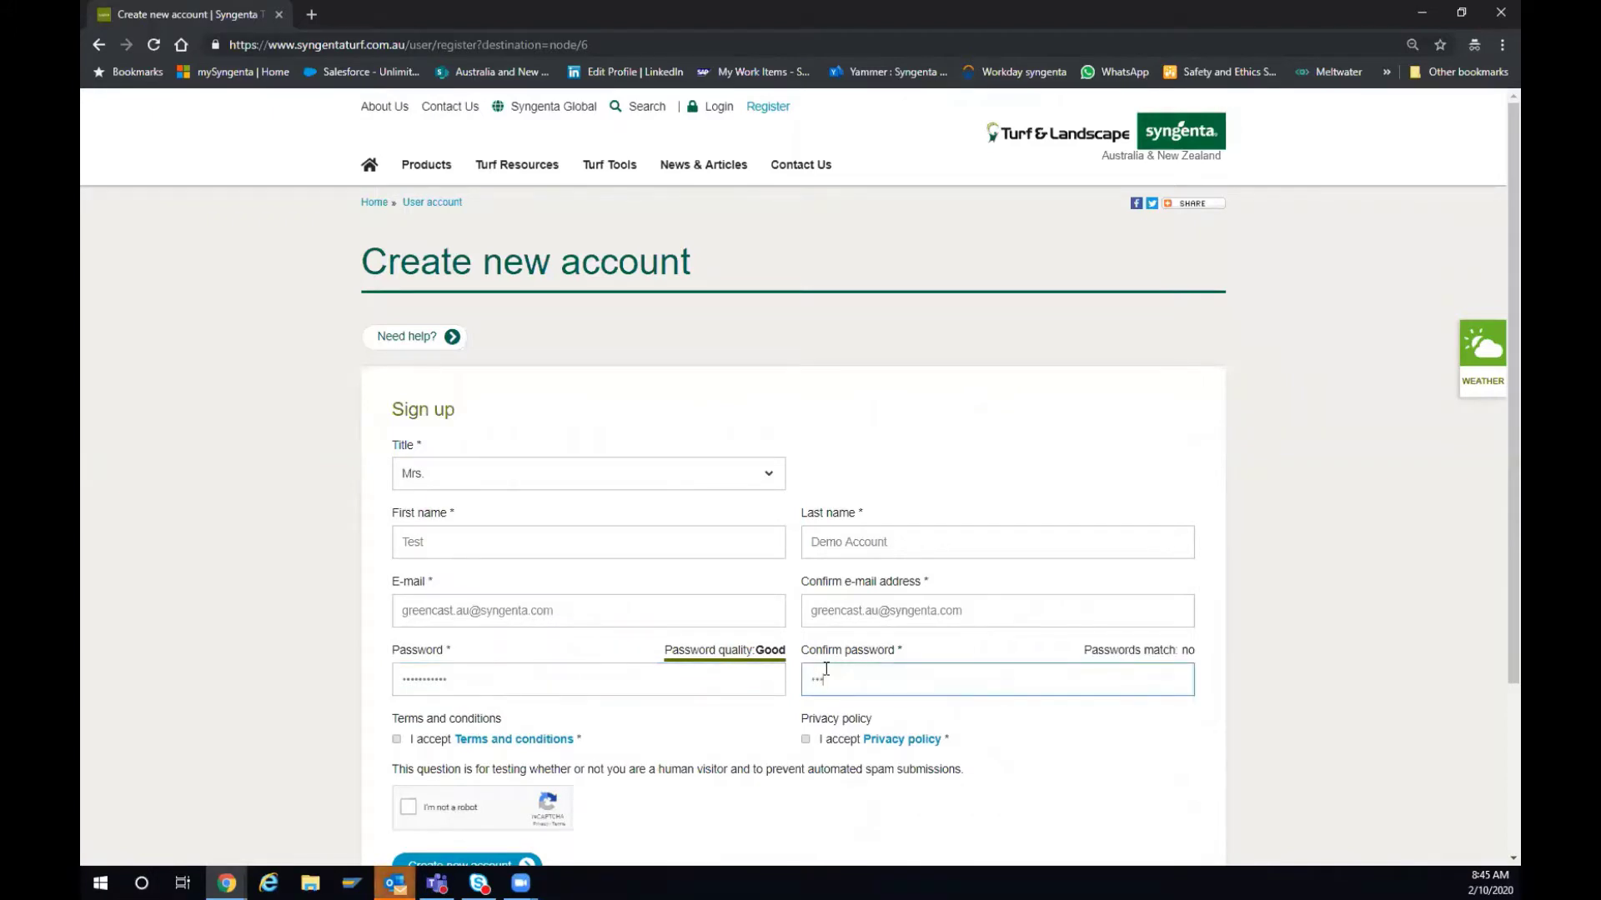
{"action": "type", "text": "••••••••"}
- Accept the terms and privacy policy, tick the reCAPTCHA, and create the new account
{"action": "left_click", "coordinate": [397, 740]}
{"action": "left_click", "coordinate": [806, 739]}
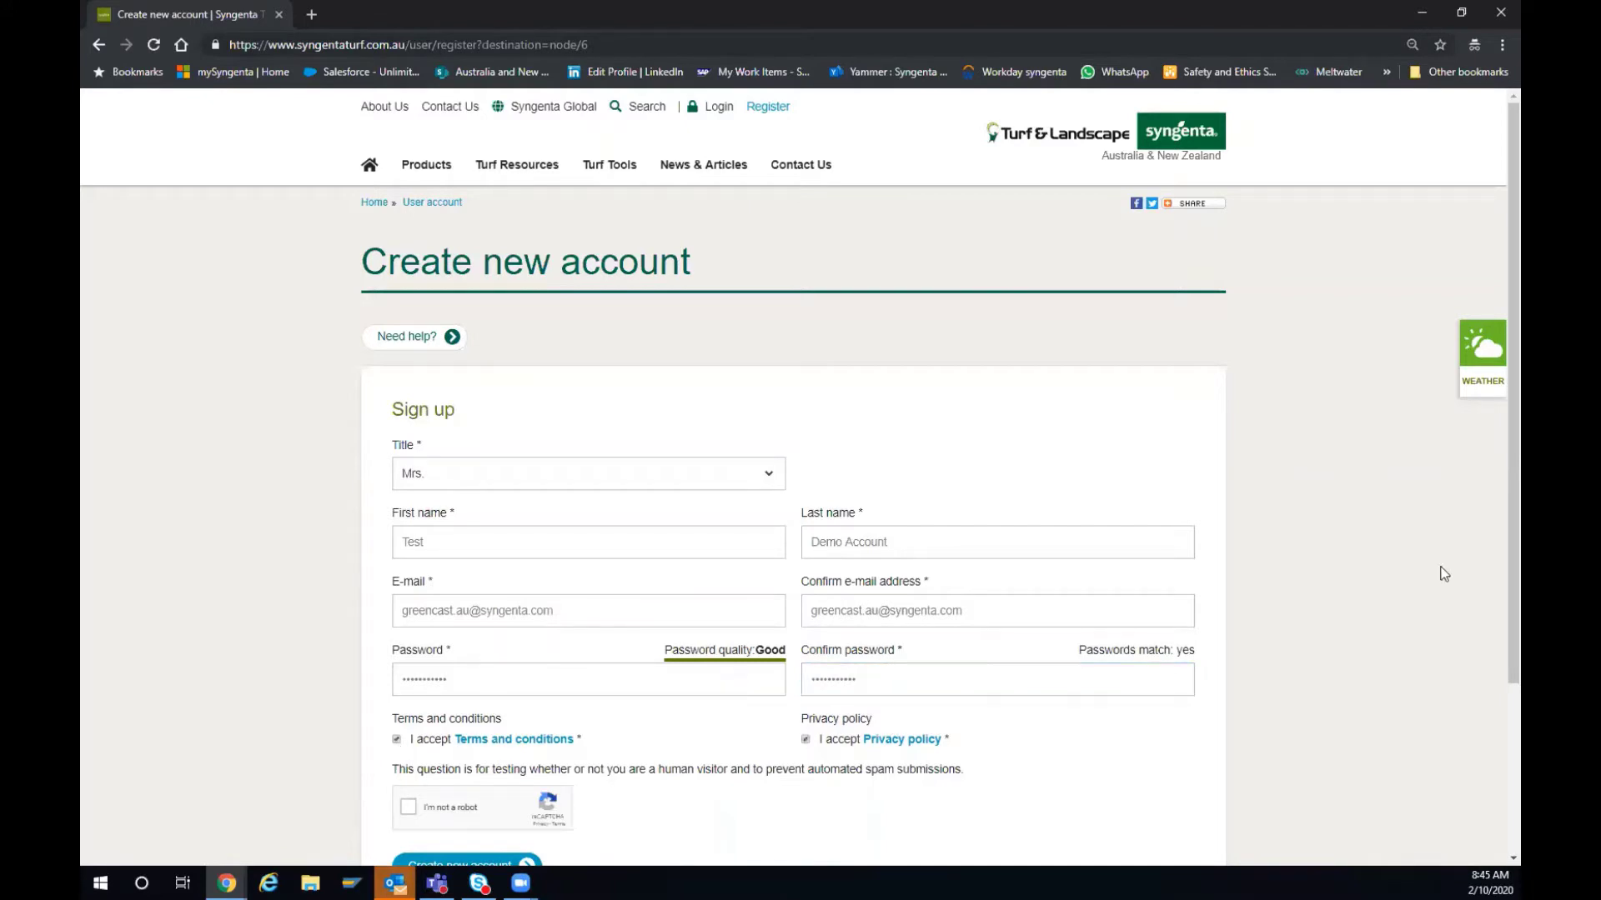
{"action": "scroll", "coordinate": [1492, 558], "scroll_direction": "down", "scroll_amount": 1}
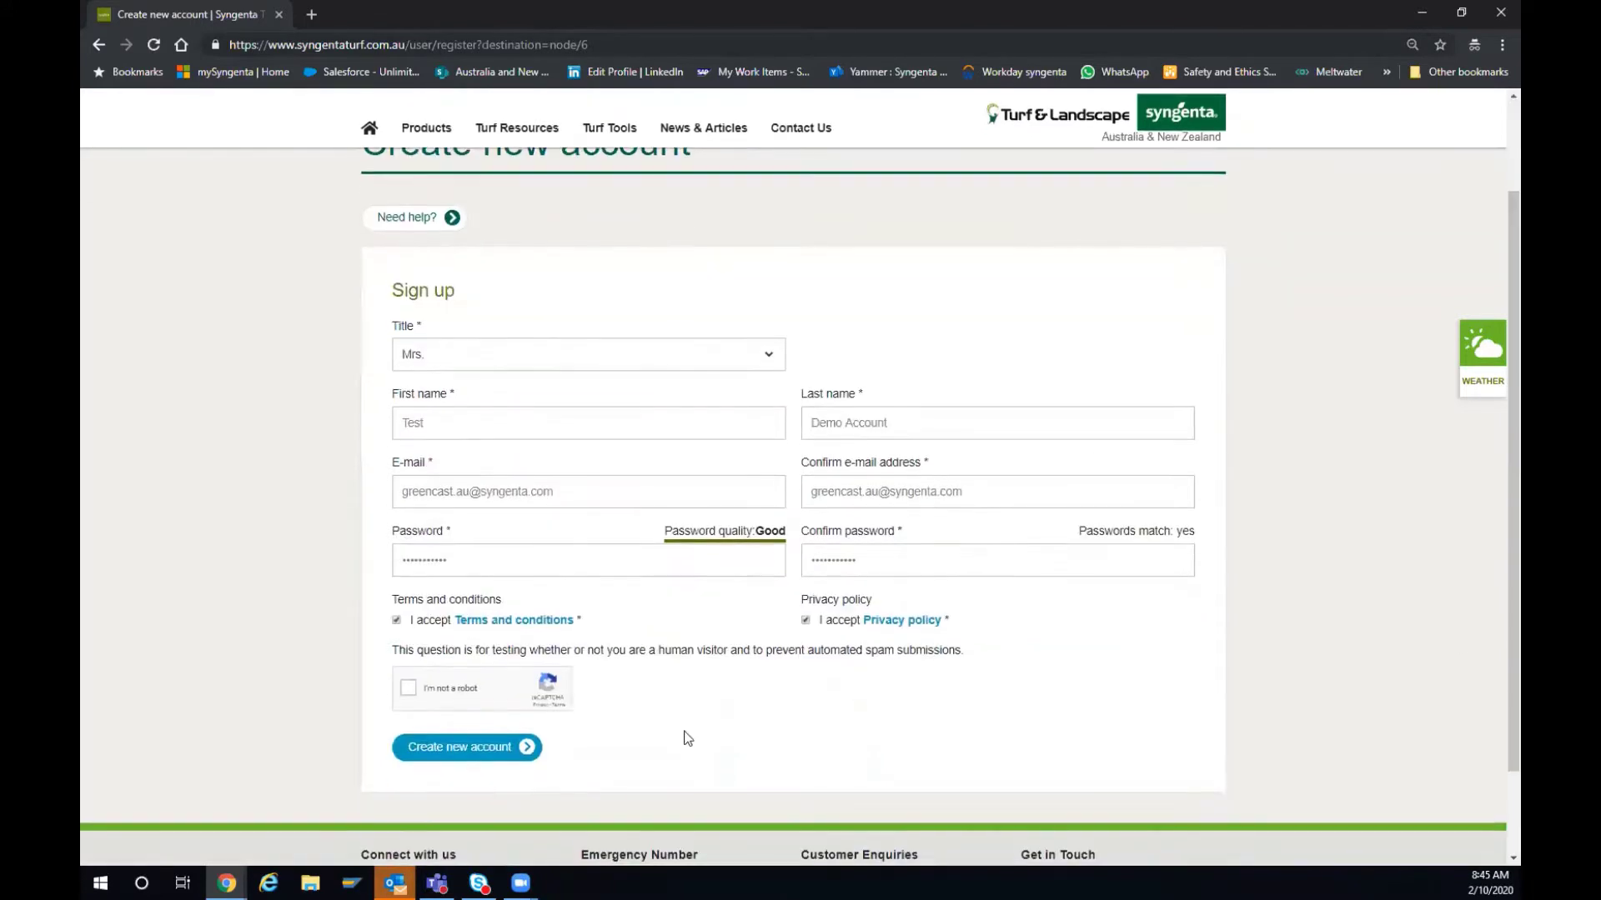
{"action": "left_click", "coordinate": [405, 688]}
{"action": "left_click", "coordinate": [472, 747]}
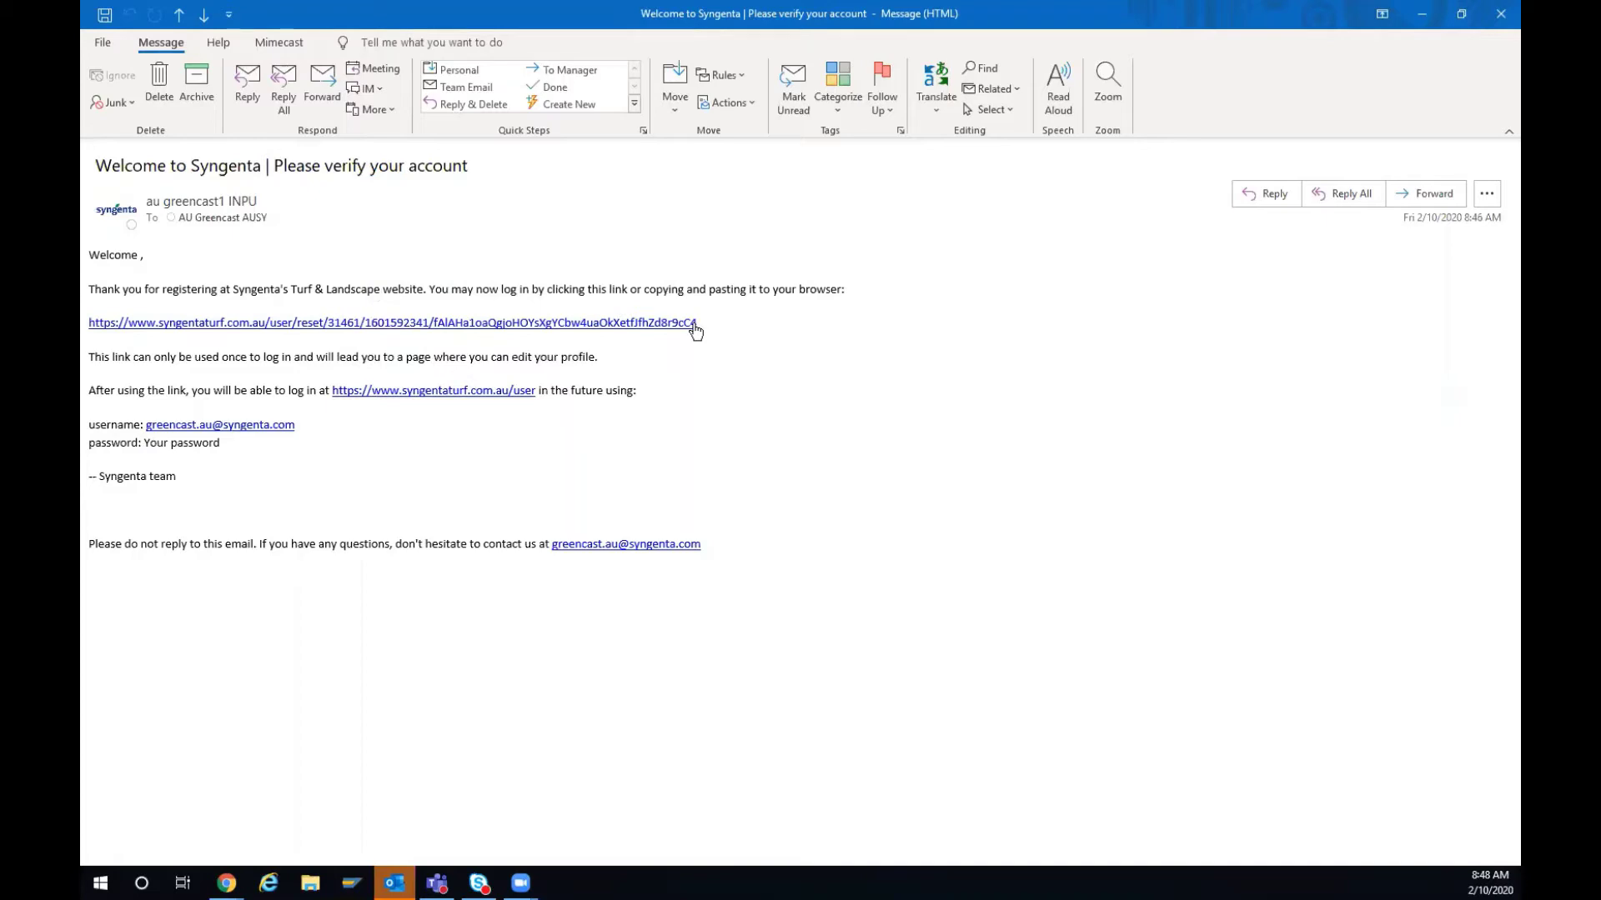
- Copy the verification link from the Welcome to Syngenta e-mail and minimize Outlook
{"action": "left_click_drag", "start_coordinate": [695, 325], "coordinate": [89, 325]}
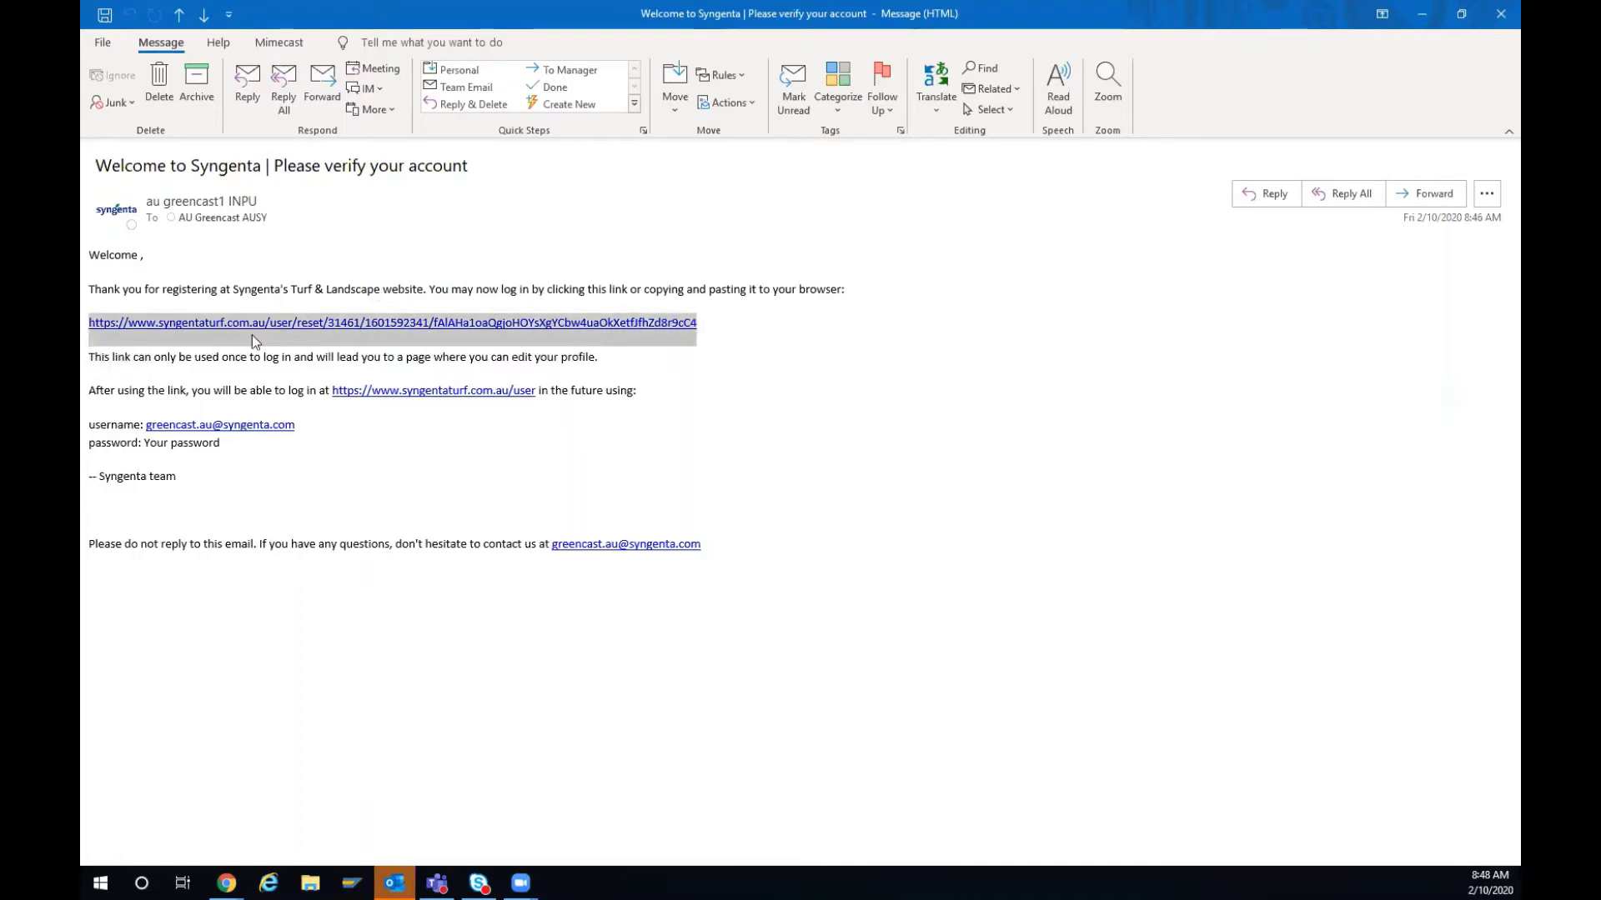
{"action": "key", "text": "ctrl+c"}
{"action": "left_click", "coordinate": [1421, 13]}
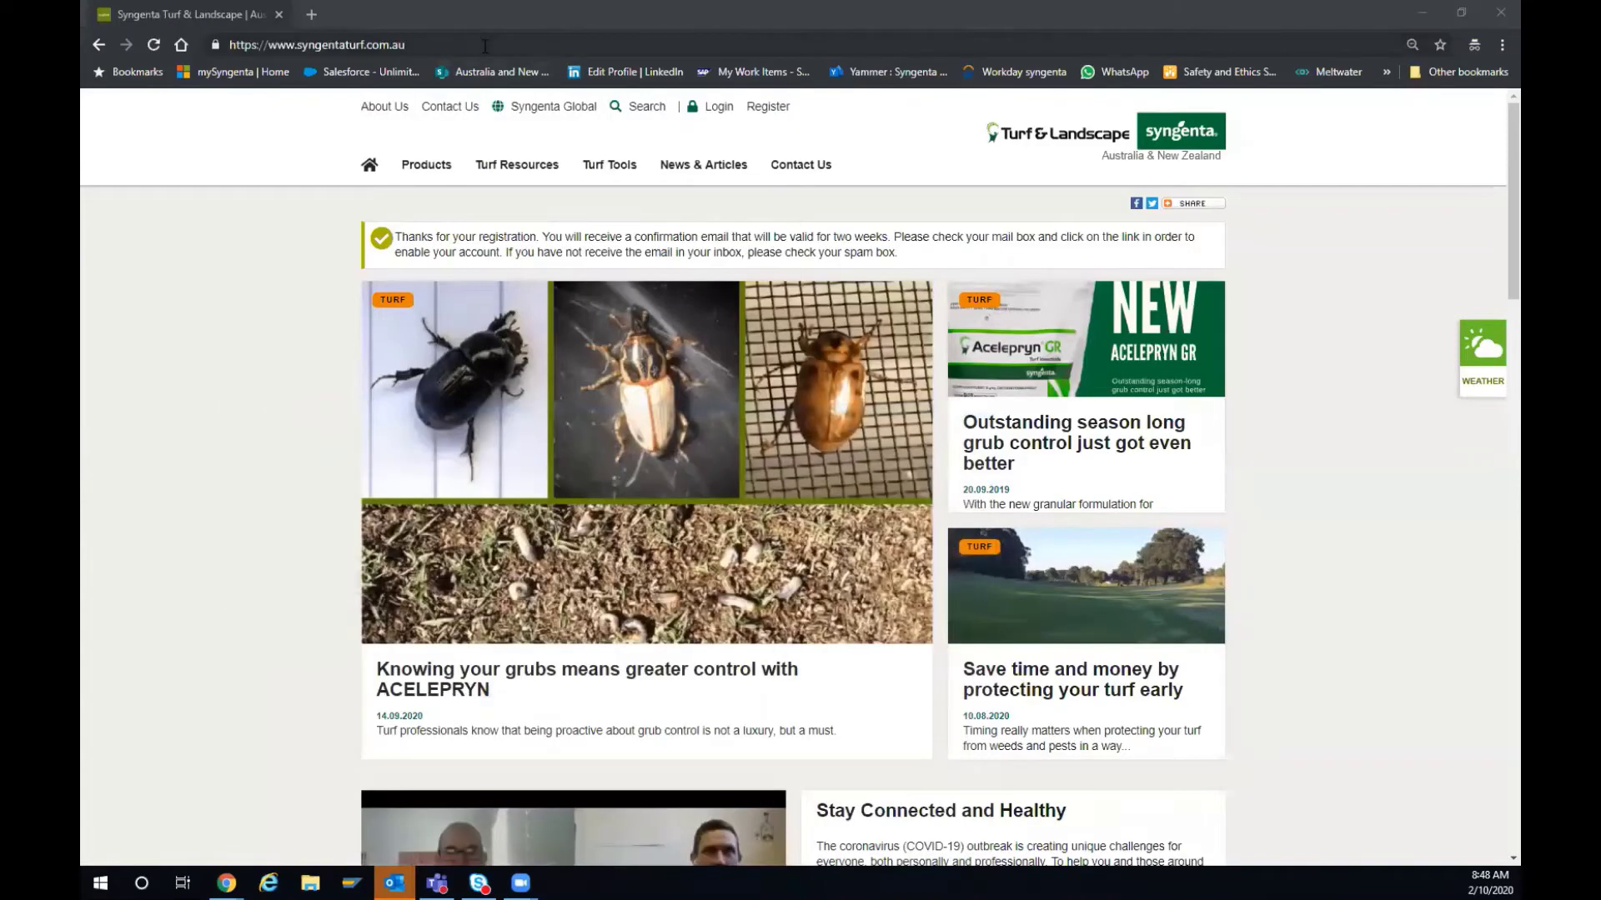
- Load the copied verification link in Chrome and log in with the one-time link
{"action": "left_click", "coordinate": [476, 46]}
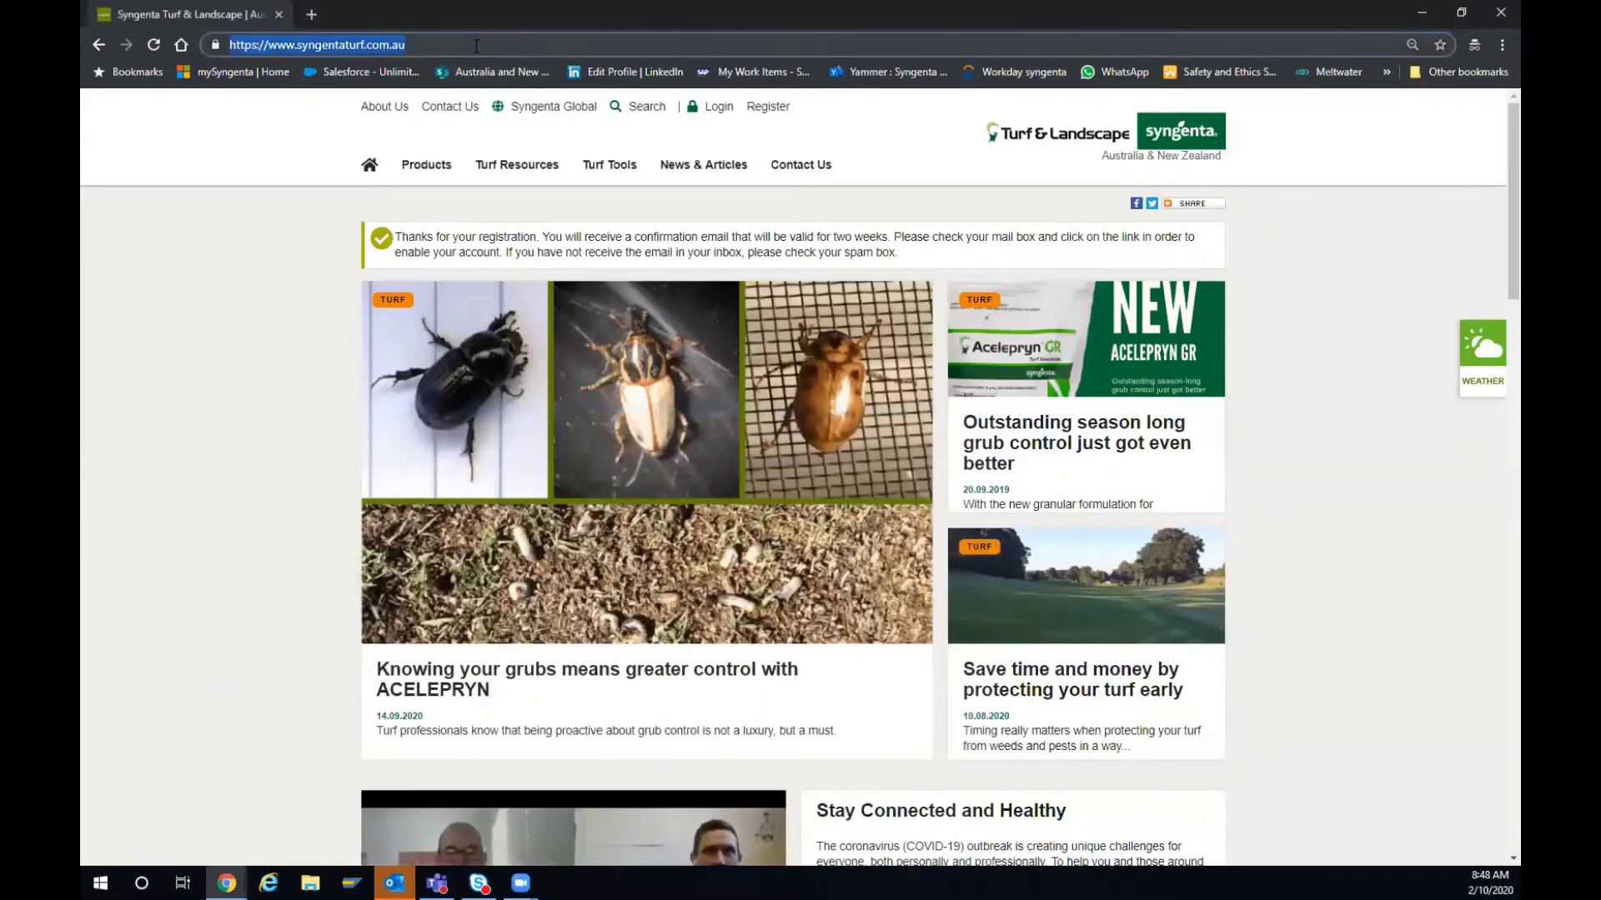
{"action": "key", "text": "ctrl+v"}
{"action": "key", "text": "Return"}
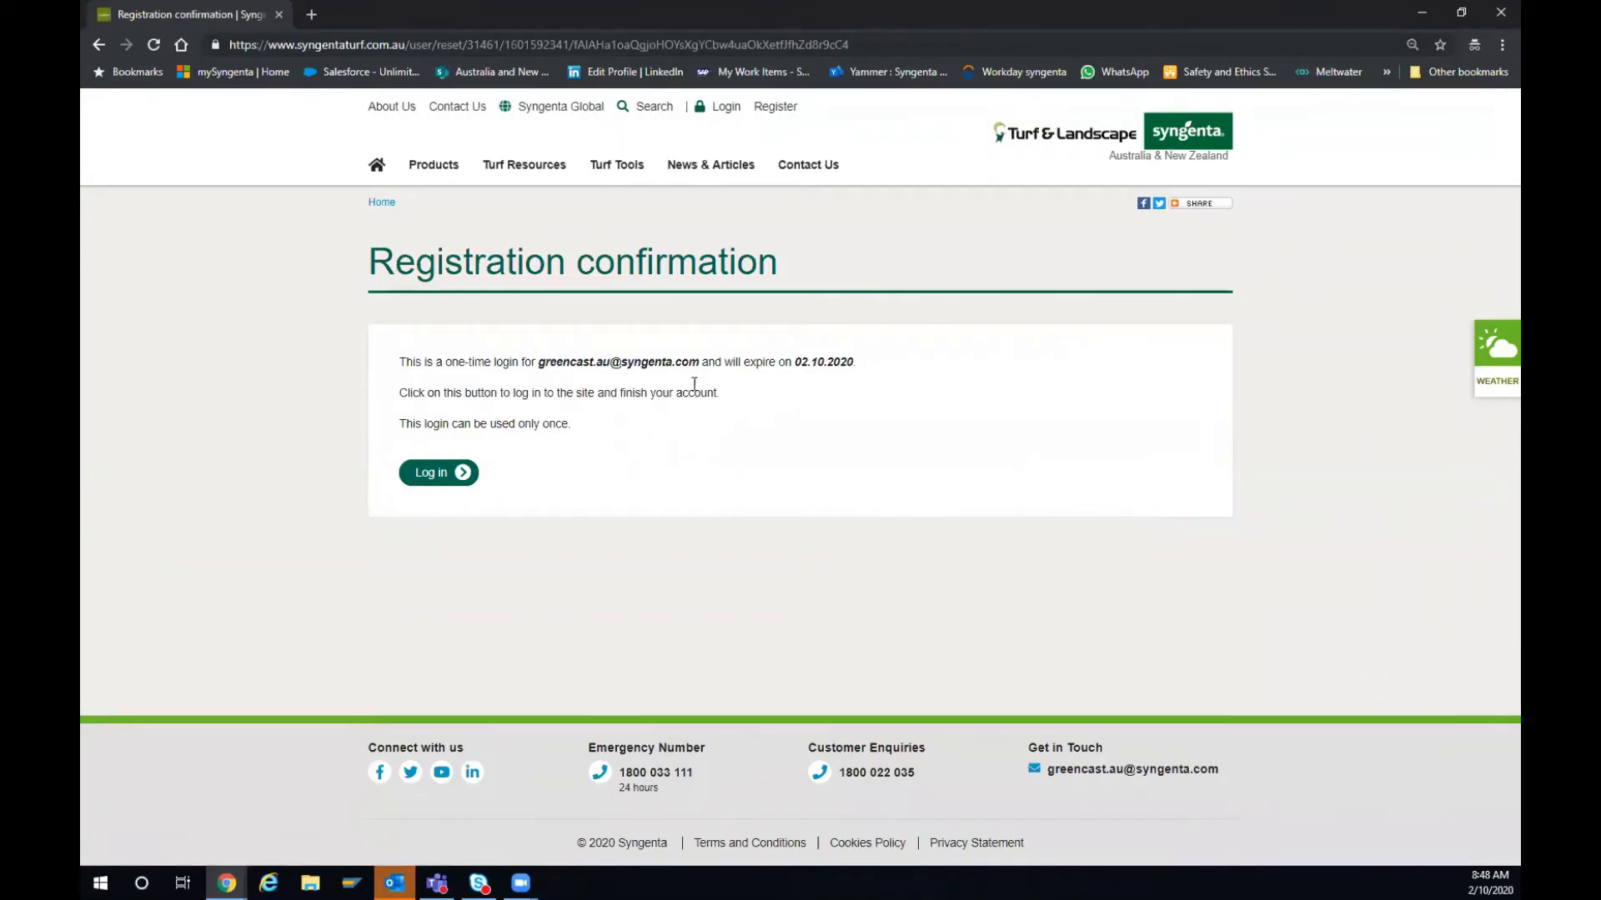
{"action": "left_click", "coordinate": [435, 485]}
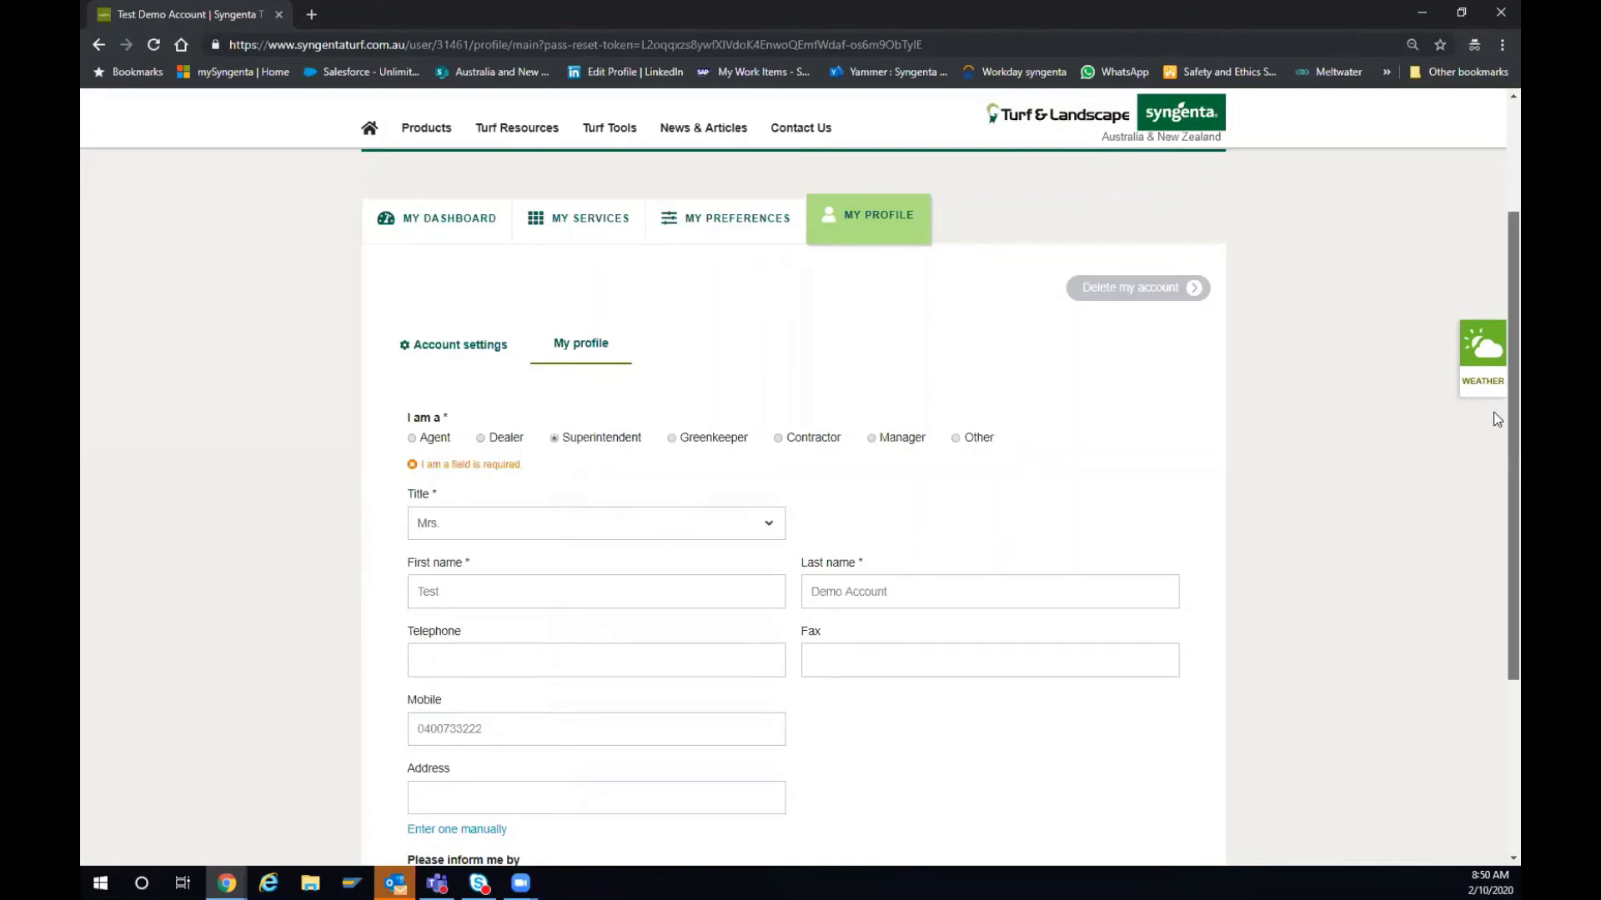
- Save the My Profile page and continue to the My Company form
{"action": "scroll", "coordinate": [1493, 417], "scroll_direction": "down", "scroll_amount": 2}
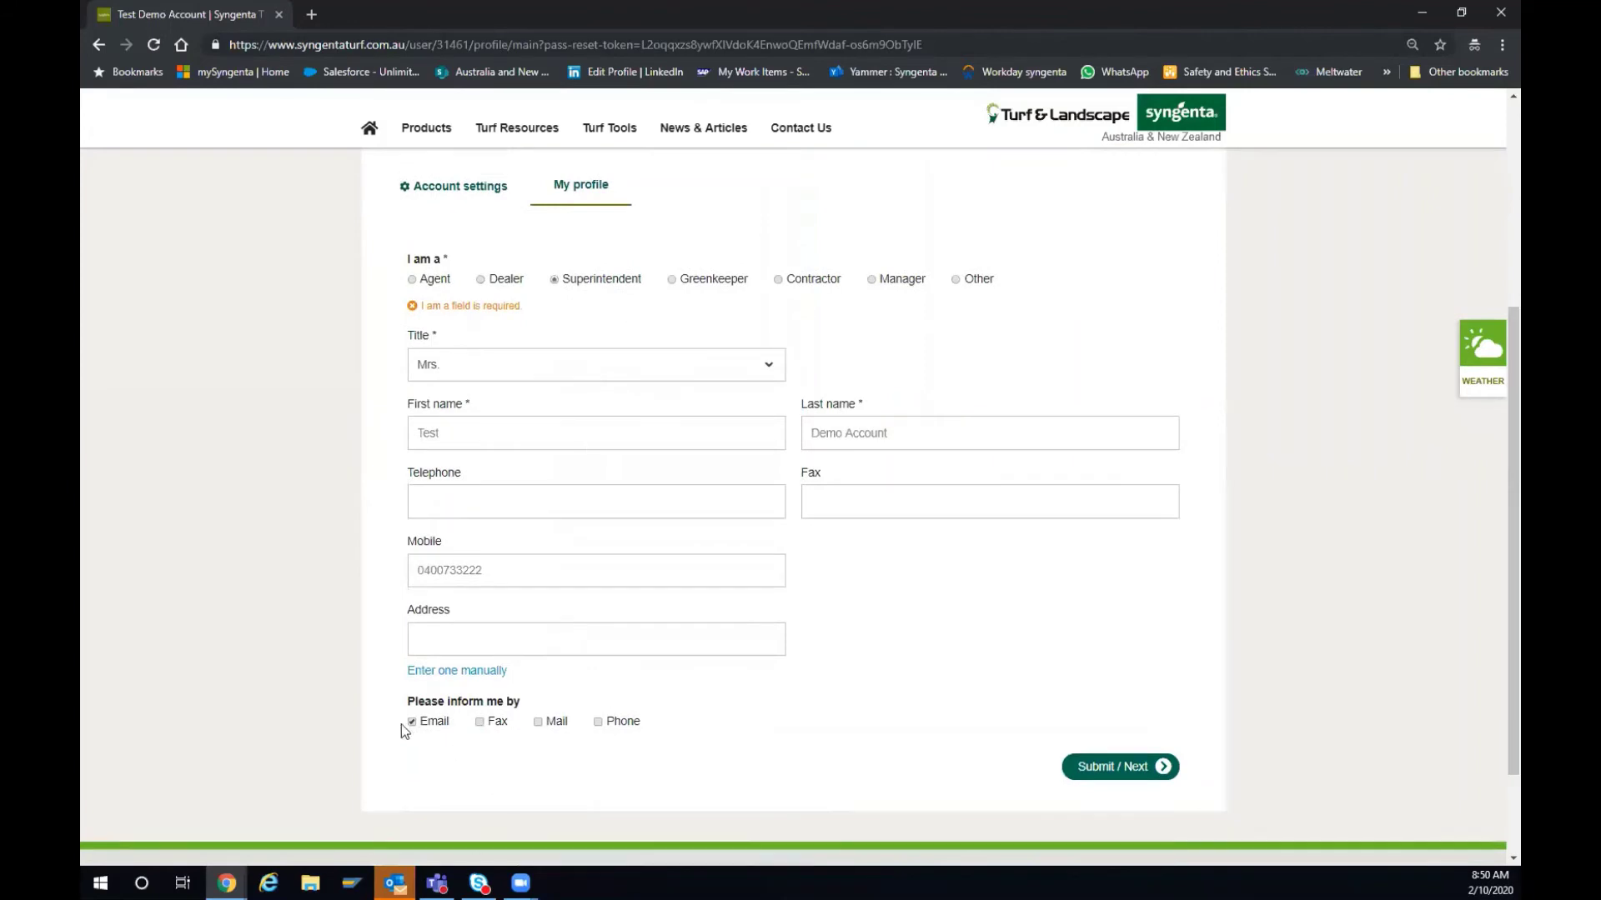
{"action": "left_click", "coordinate": [1106, 772]}
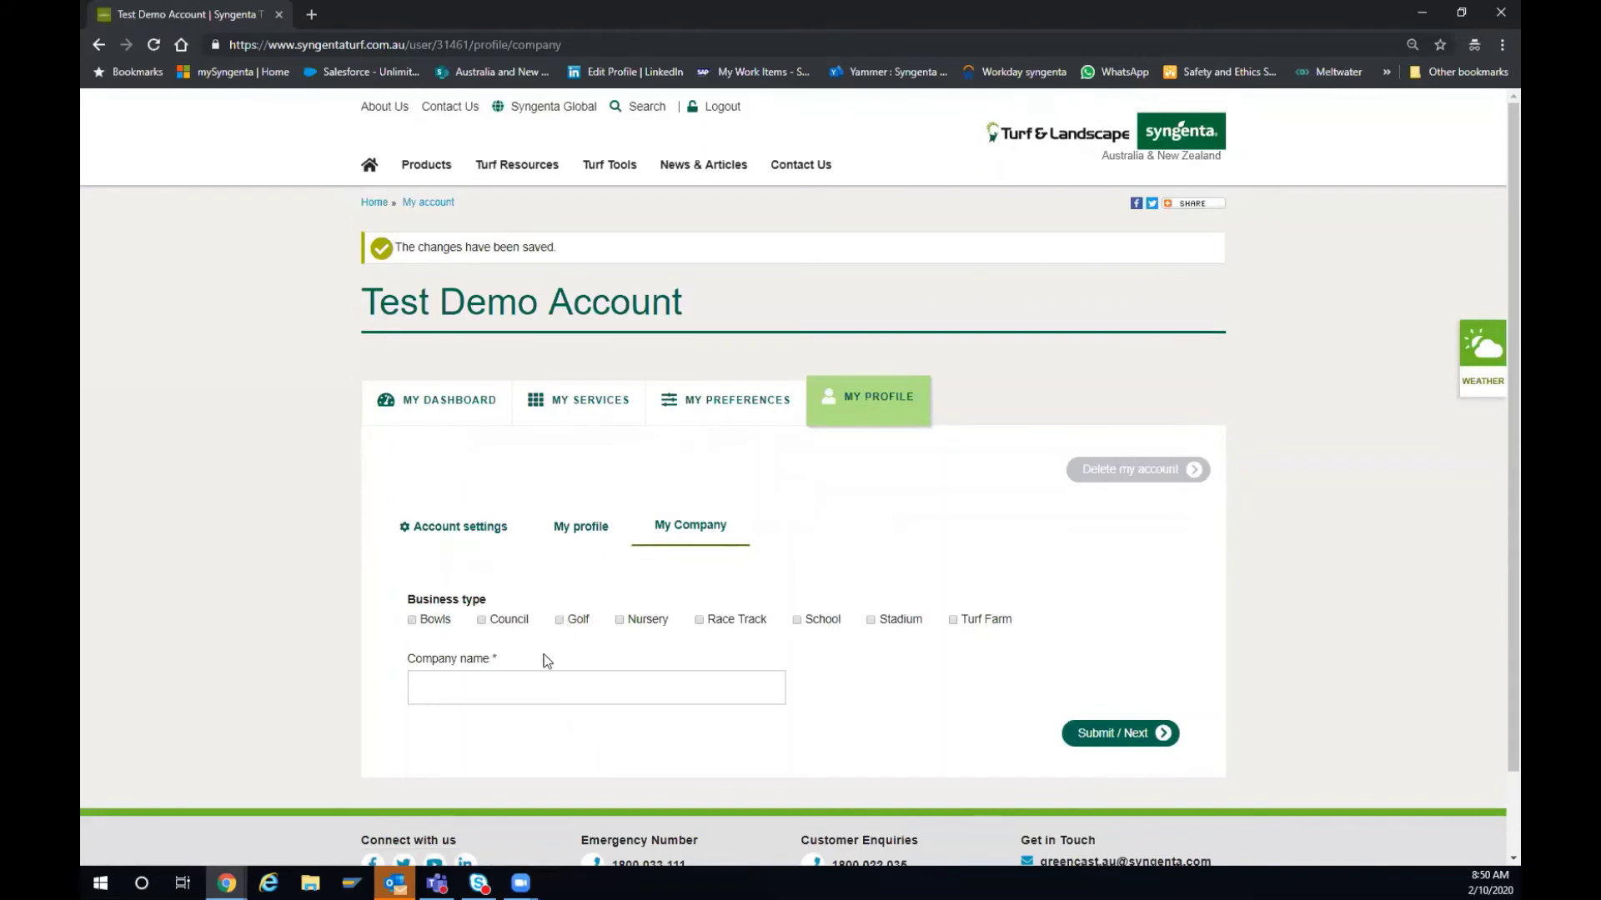
- Tick Golf, set the company name to 'Turf & Landscape Demo Account', and save
{"action": "left_click", "coordinate": [558, 619]}
{"action": "left_click", "coordinate": [512, 679]}
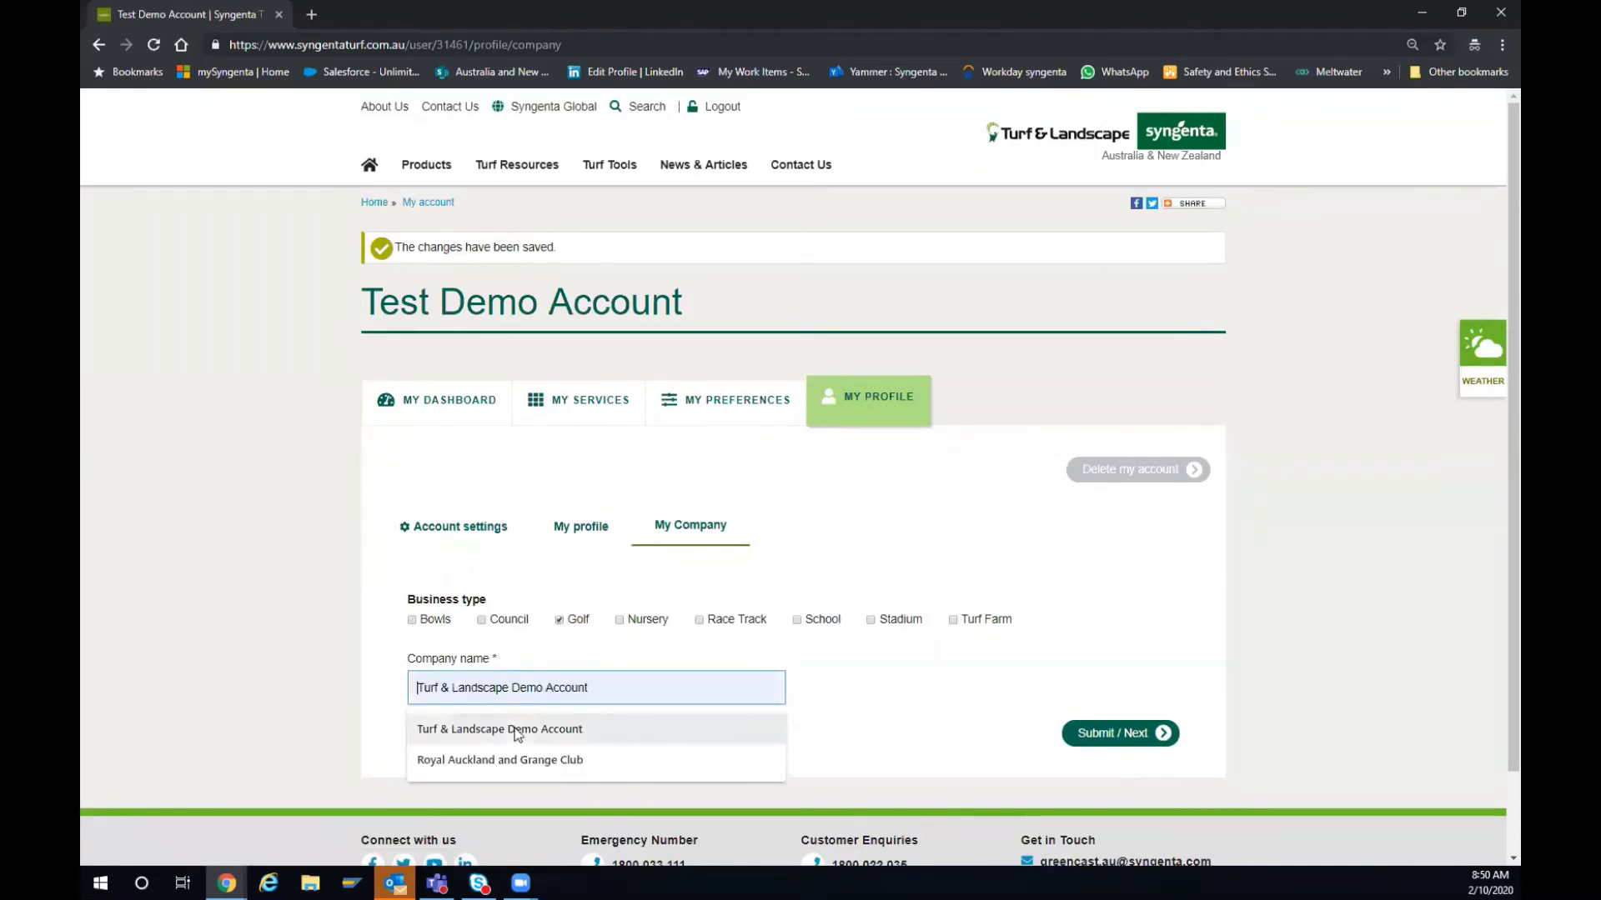
{"action": "left_click", "coordinate": [491, 728]}
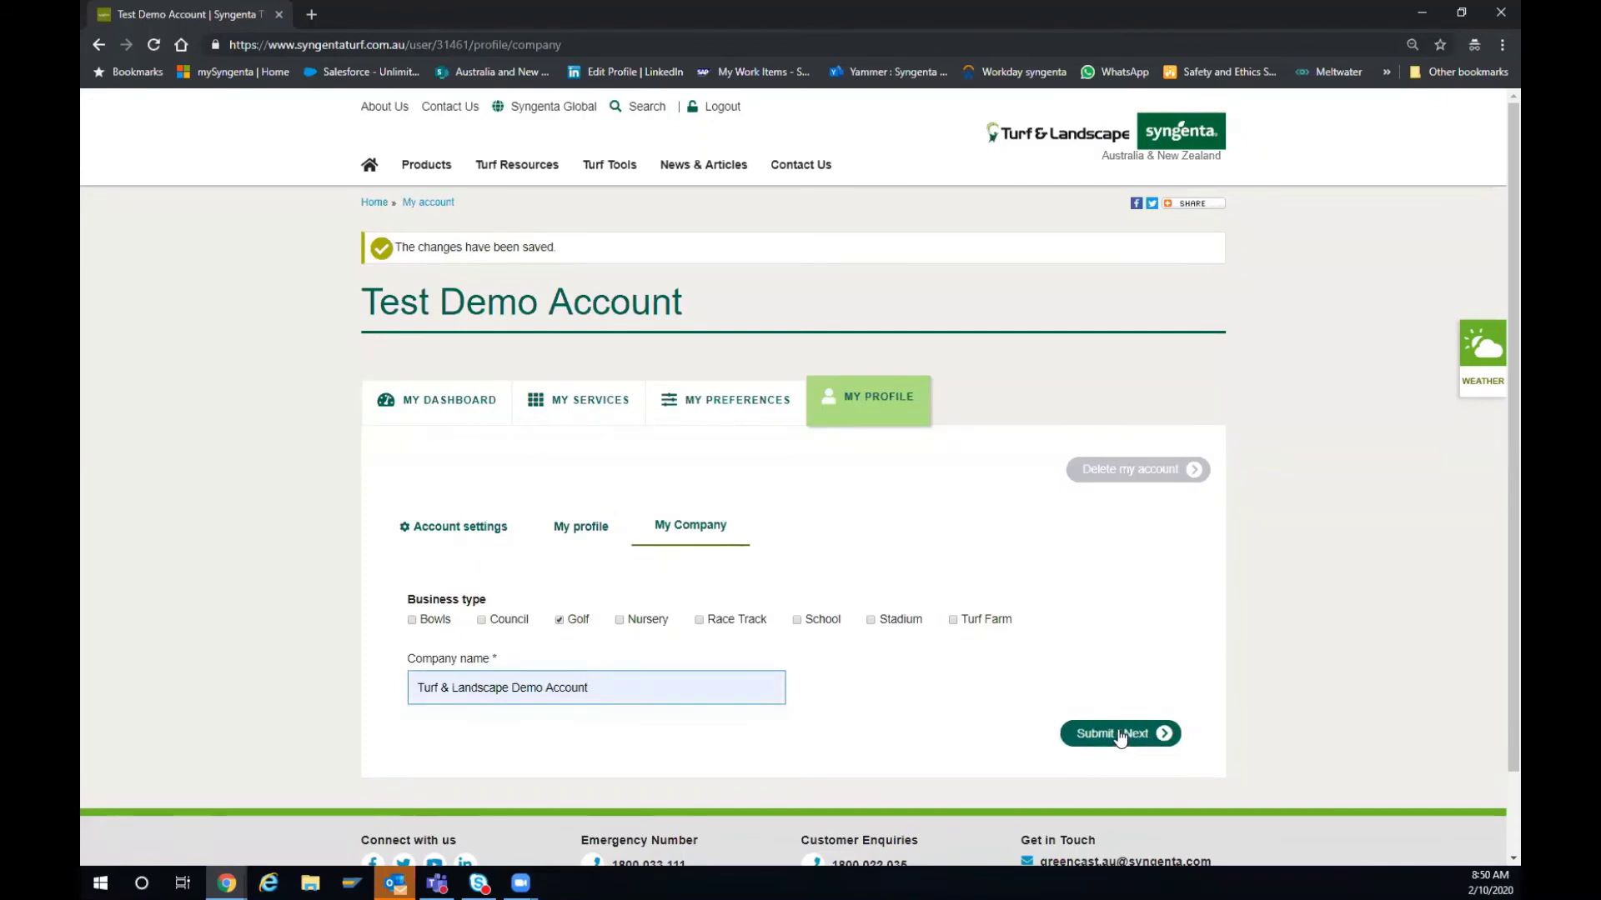
{"action": "left_click", "coordinate": [1122, 735]}
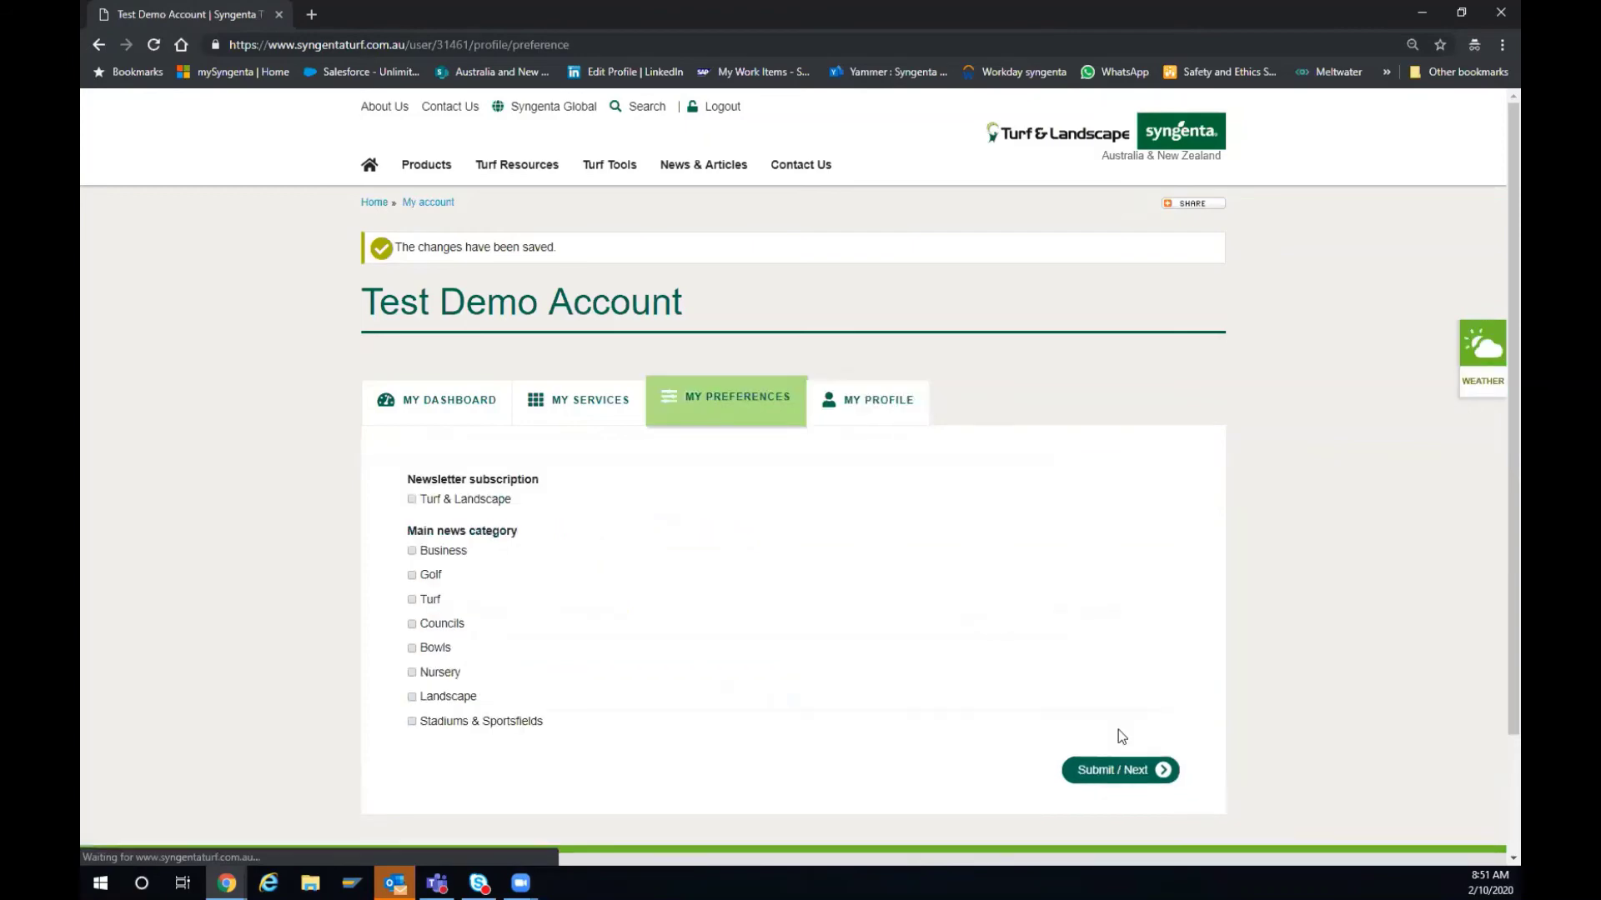
- Tick the Turf & Landscape newsletter with Golf, Landscape and Business categories, then save
{"action": "left_click", "coordinate": [412, 500]}
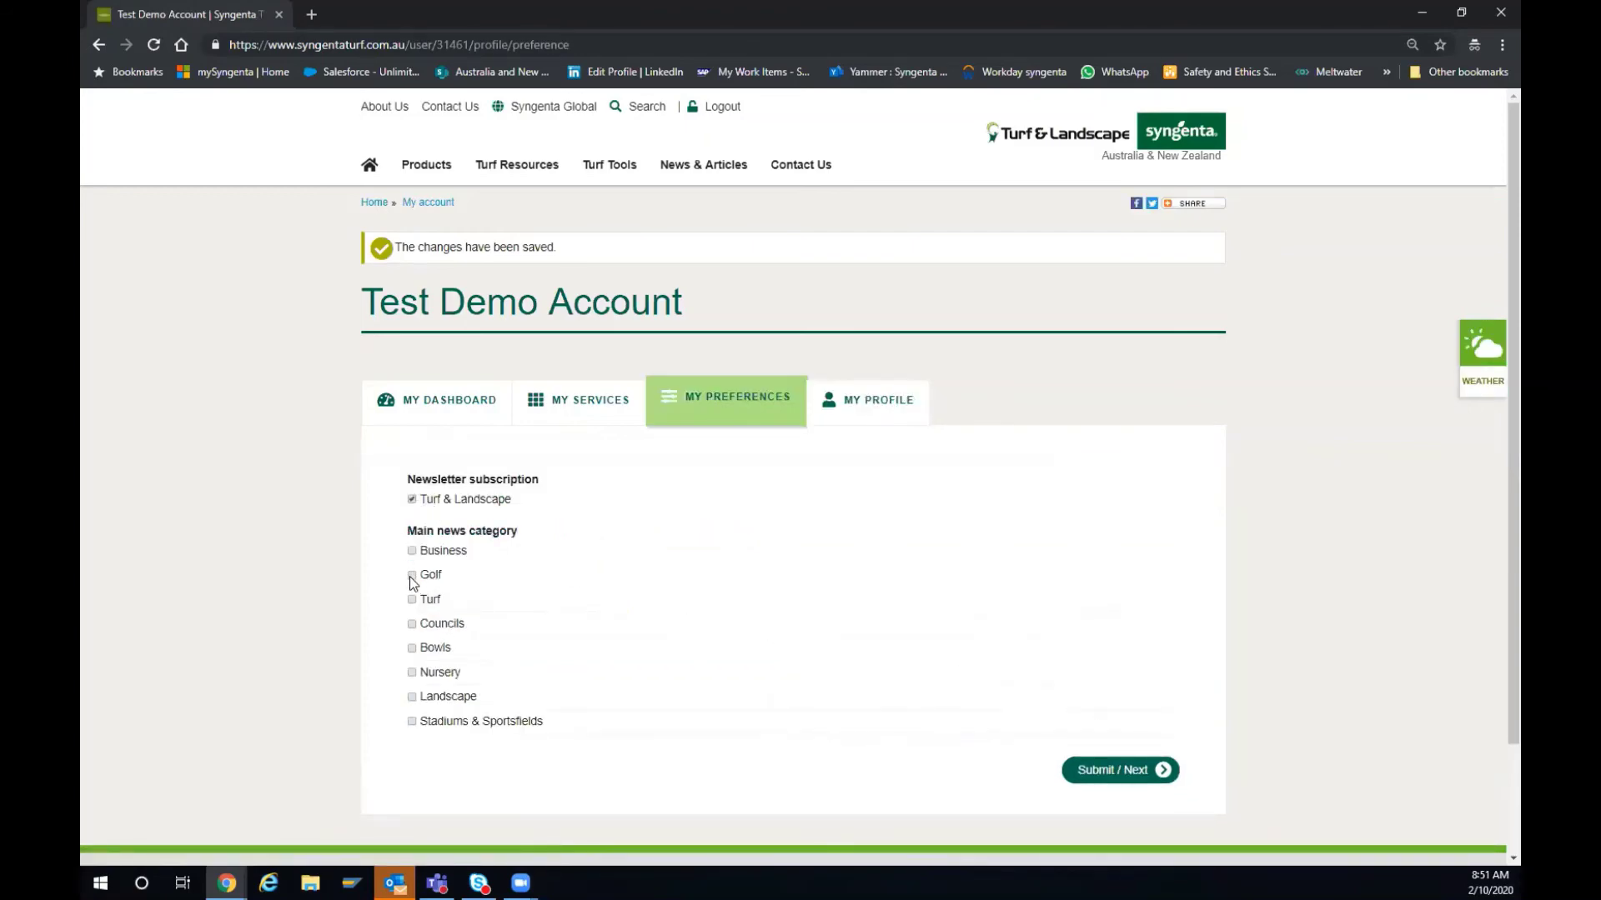
{"action": "left_click", "coordinate": [411, 577]}
{"action": "left_click", "coordinate": [412, 698]}
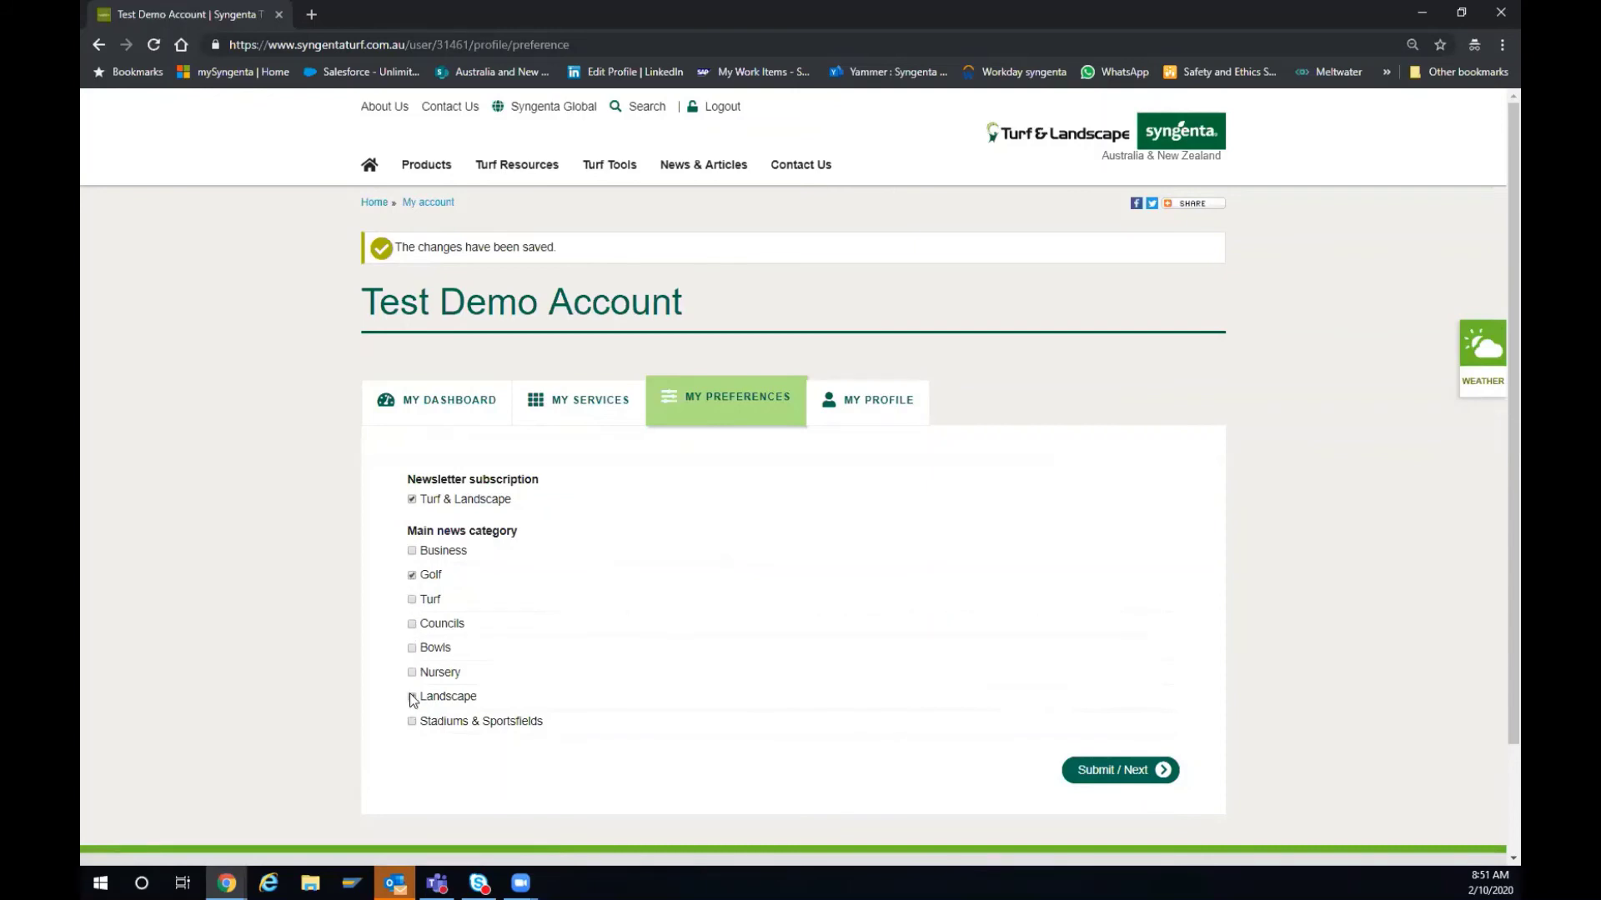
{"action": "left_click", "coordinate": [413, 552]}
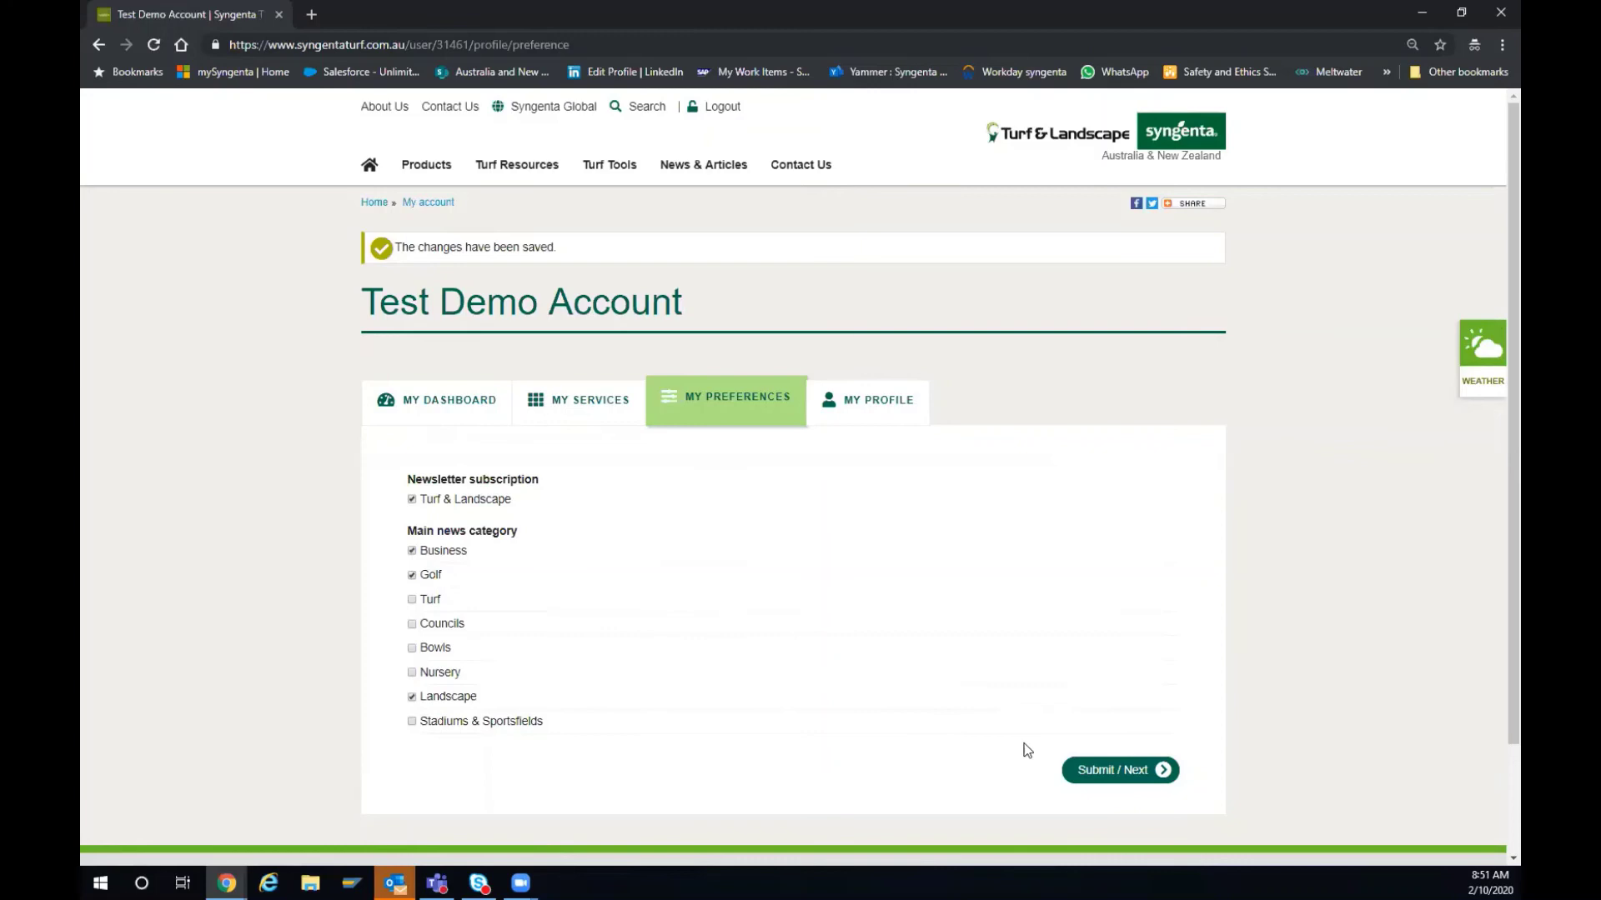
{"action": "left_click", "coordinate": [1138, 780]}
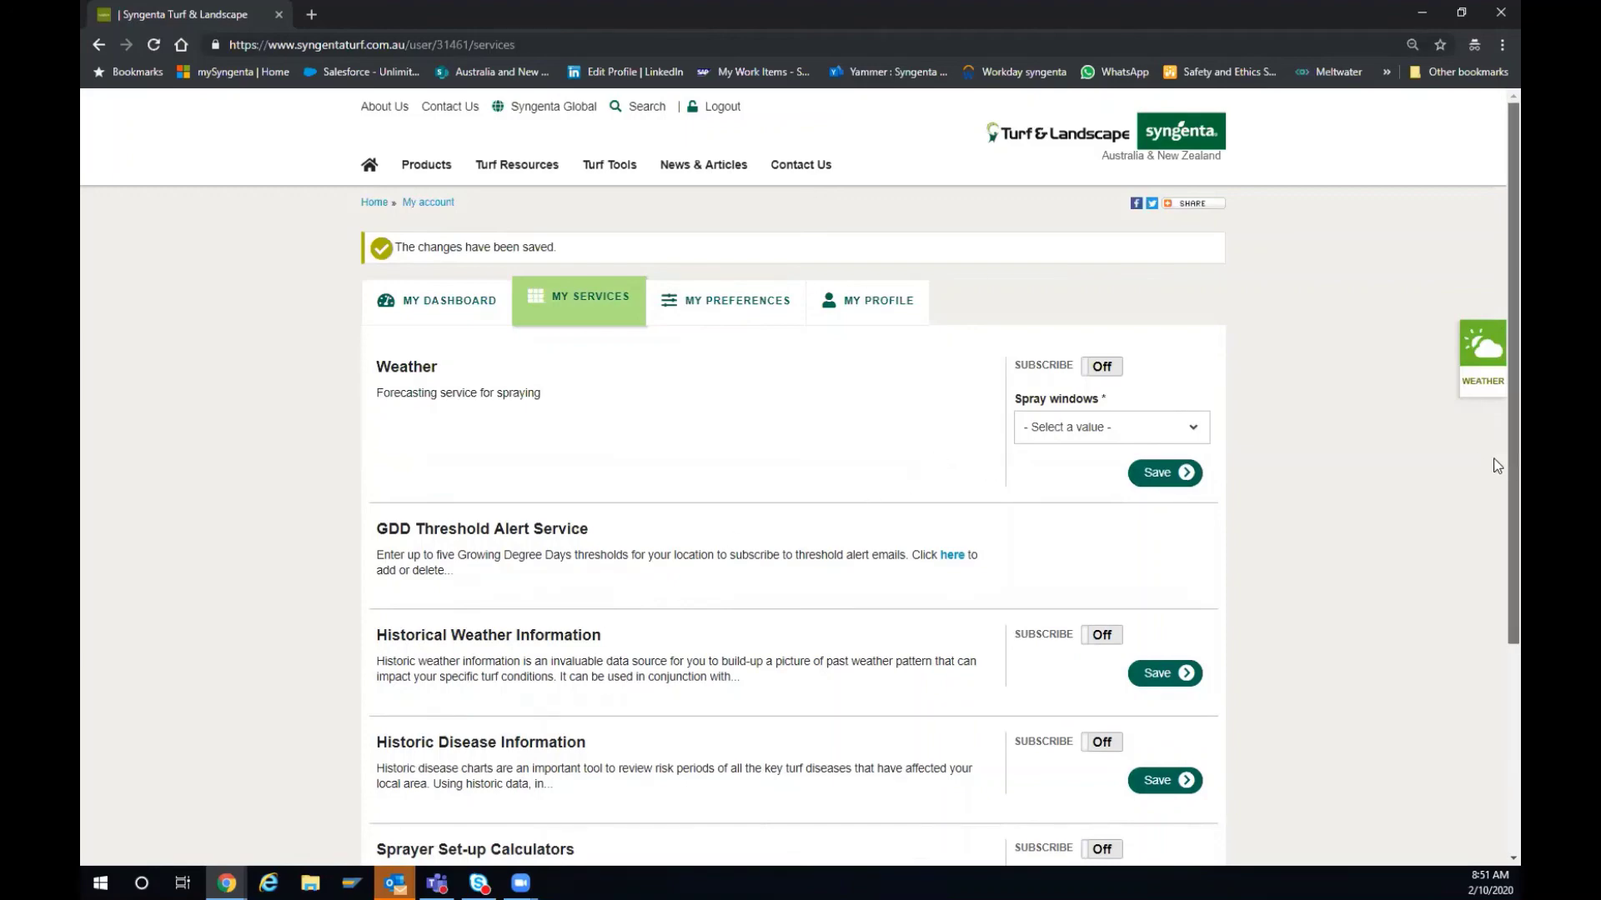
- Switch on Weather, Historical Weather Information and Sprayer Set-up Calculators subscriptions
{"action": "scroll", "coordinate": [1497, 541], "scroll_direction": "down", "scroll_amount": 2}
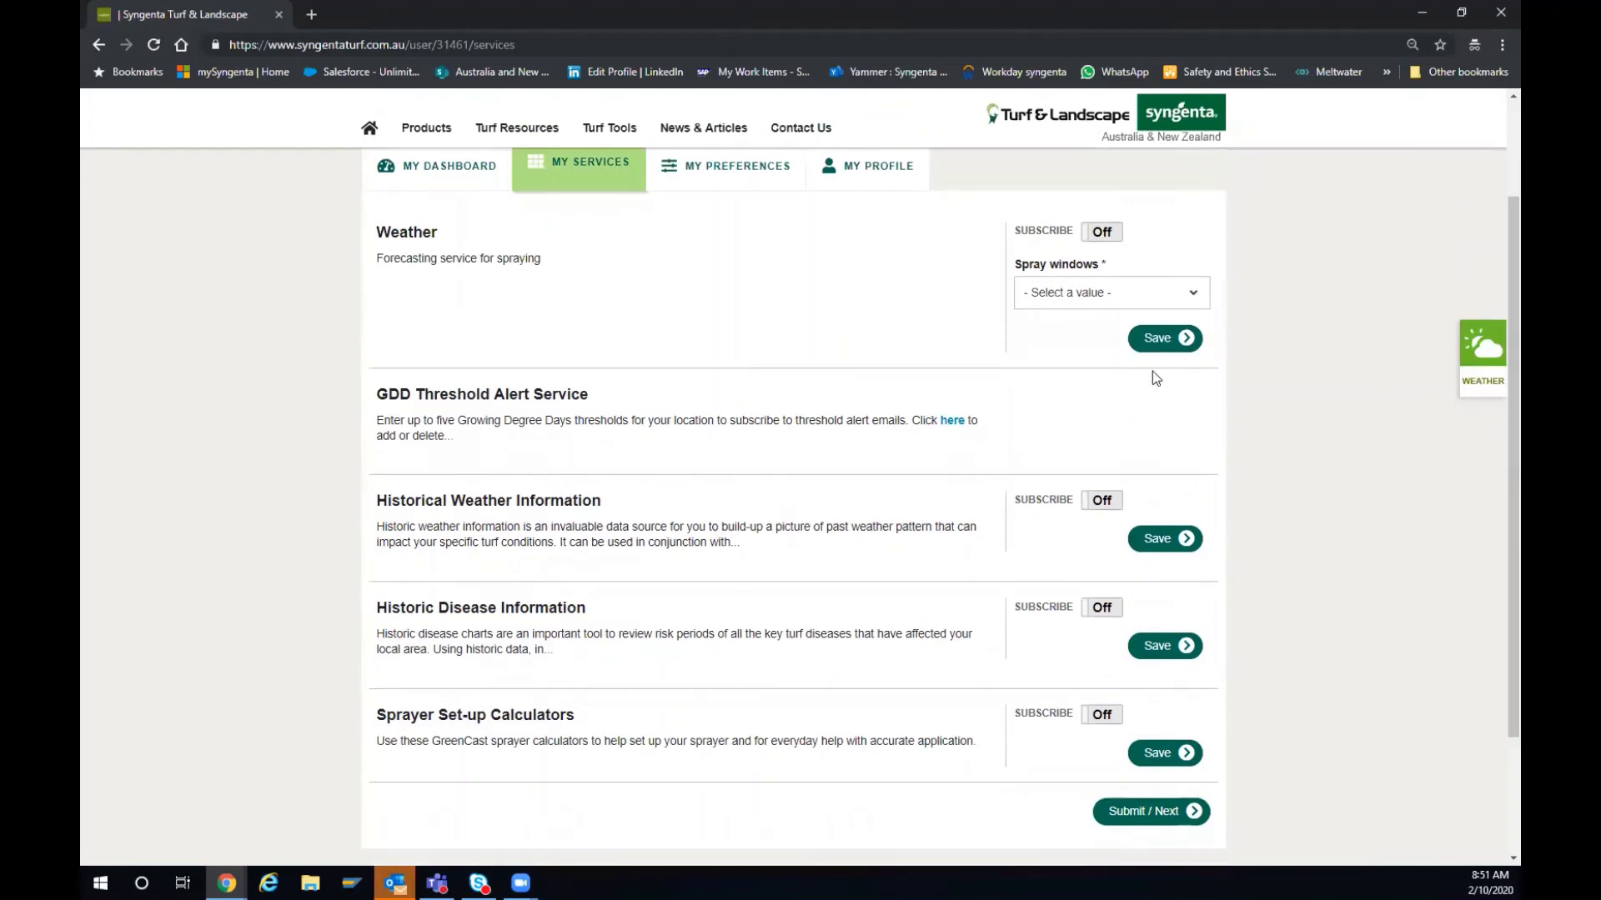
{"action": "left_click", "coordinate": [1093, 238]}
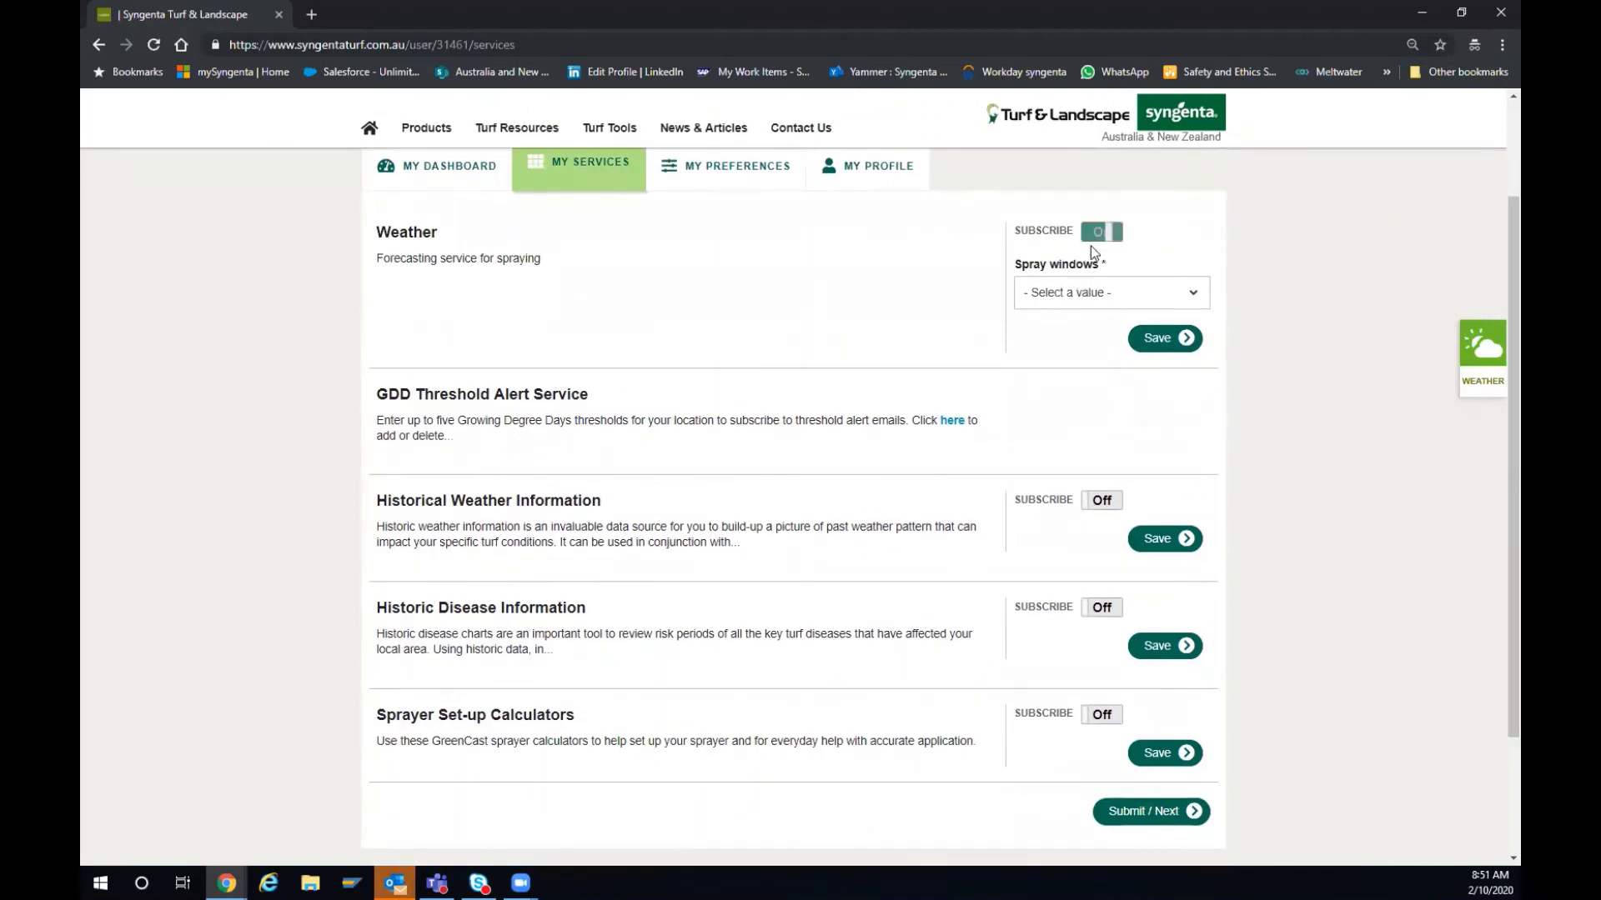
{"action": "left_click", "coordinate": [1104, 502]}
{"action": "left_click", "coordinate": [1097, 720]}
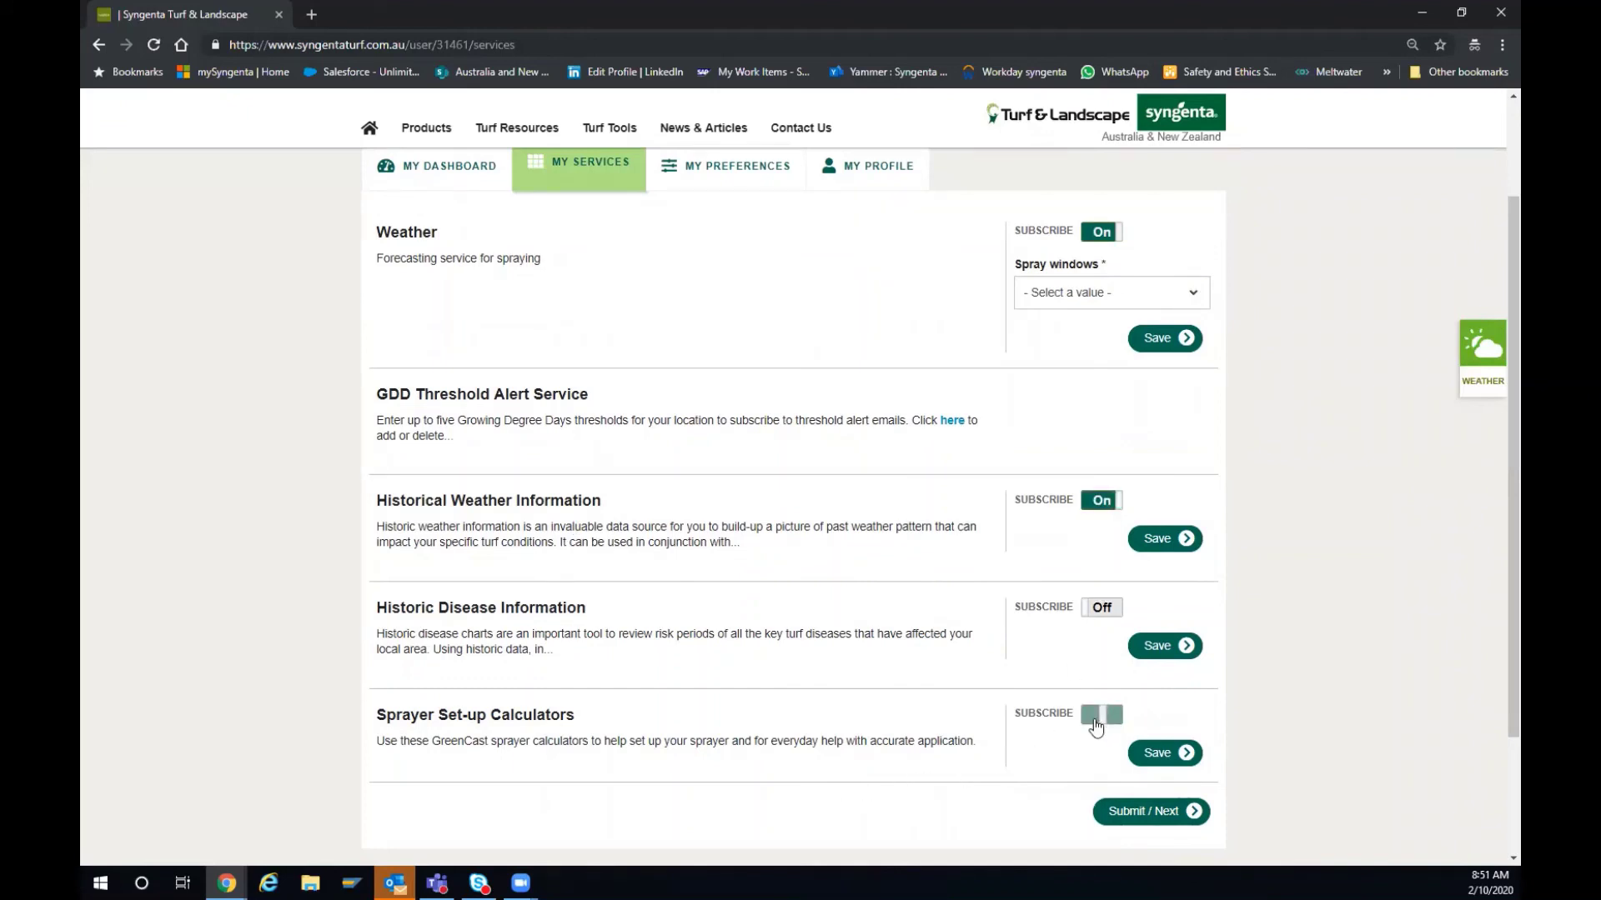